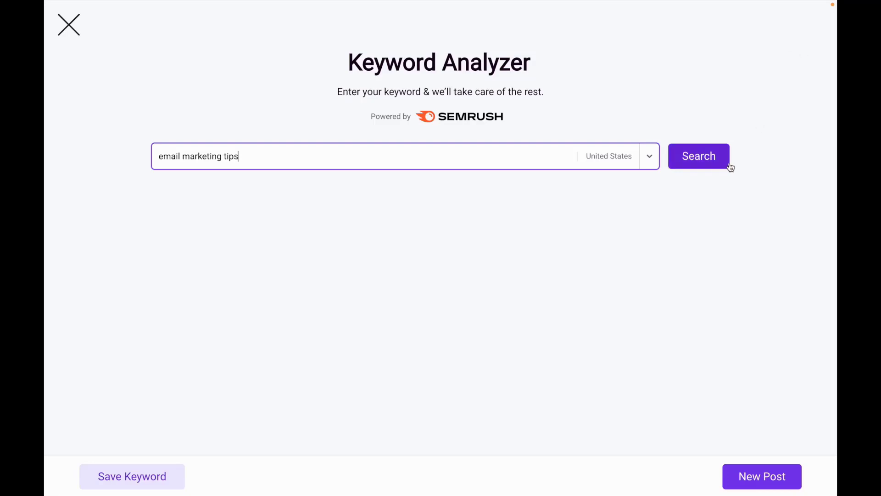
Analyze the keyword "email marketing tips" for the United States and review its metrics, trends, keyword ideas, questions and ranking posts
left_click(702, 157)
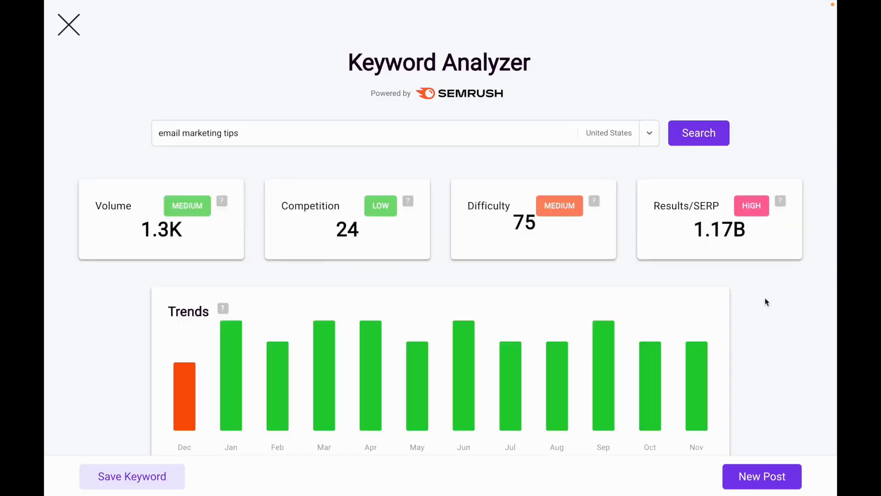
scroll(775, 351, "down", 2)
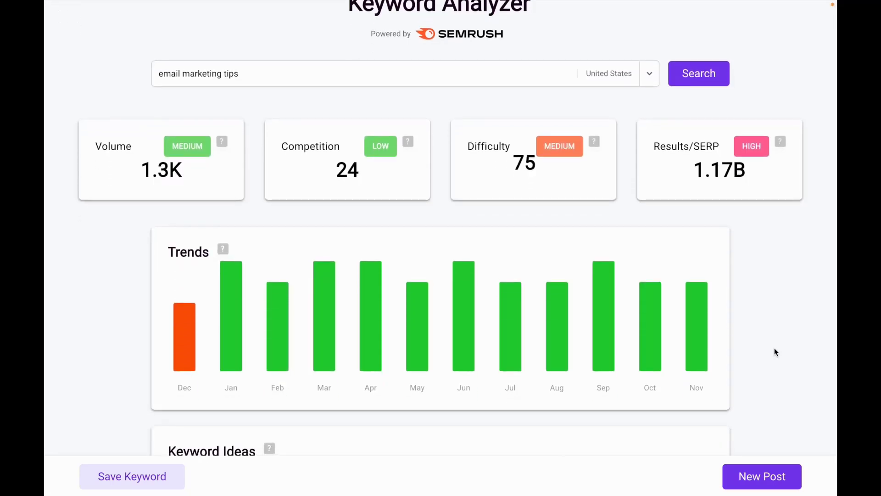
scroll(774, 349, "down", 8)
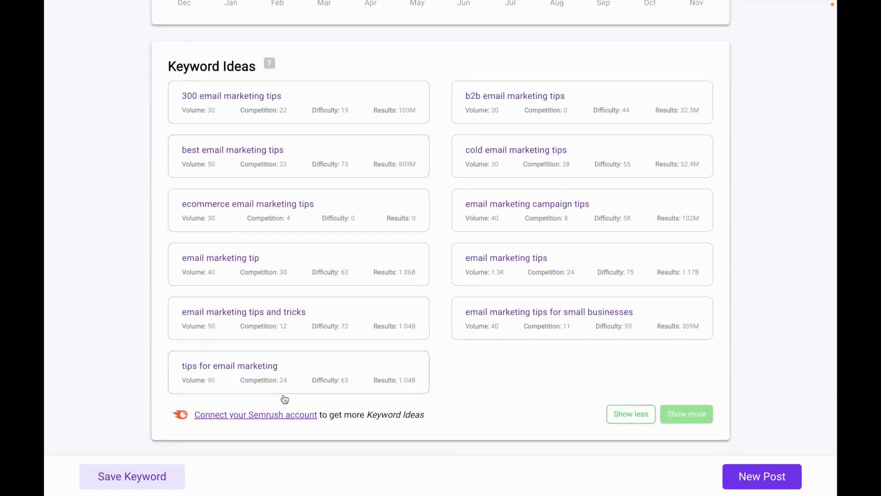
scroll(117, 224, "down", 8)
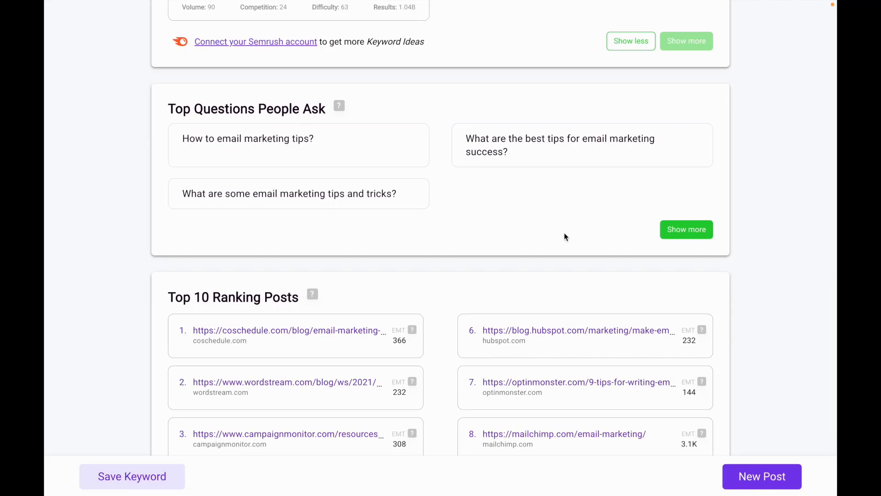
scroll(582, 246, "down", 4)
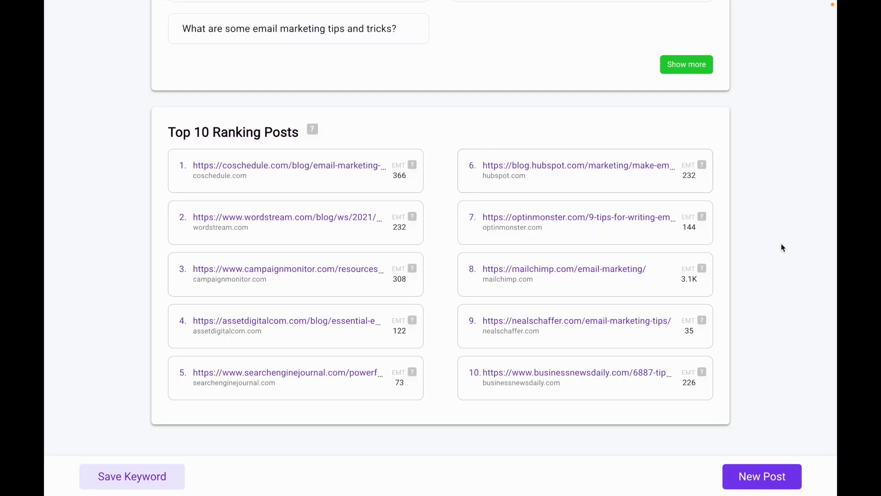
scroll(782, 244, "up", 15)
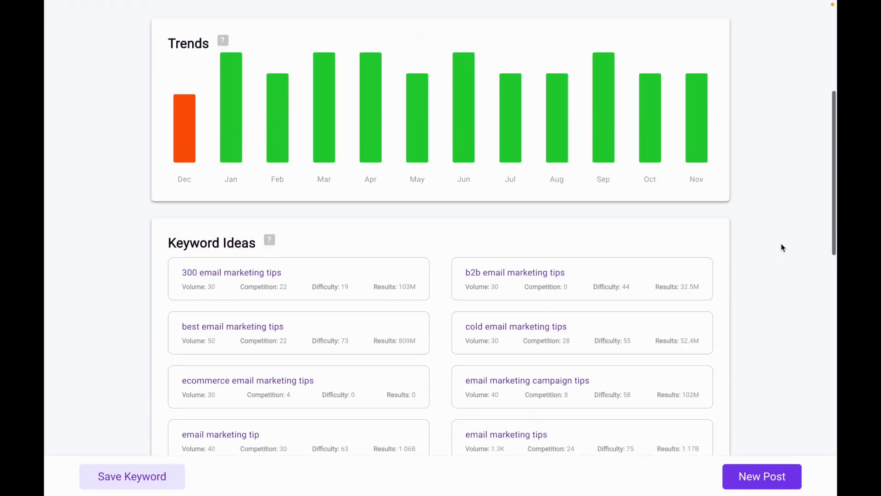
scroll(781, 247, "up", 6)
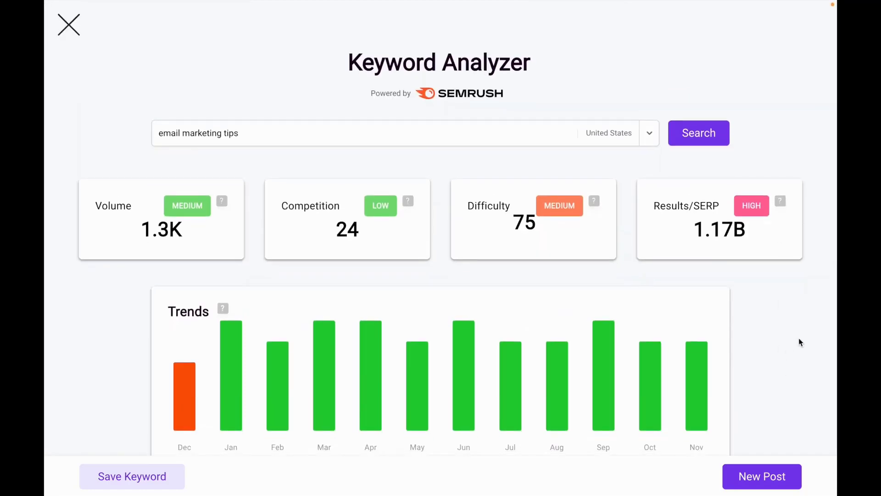
Create a new post from the analyzed keyword, including "email marketing strategy" as an additional keyword
left_click(762, 479)
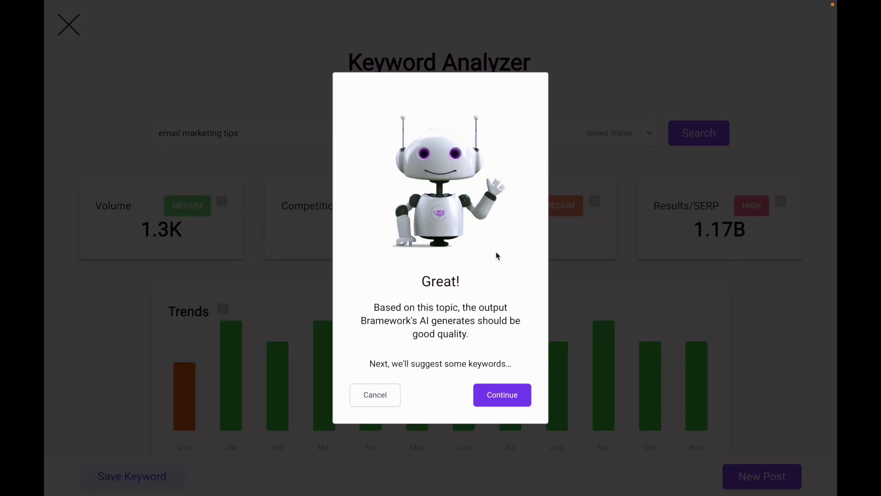
left_click(508, 399)
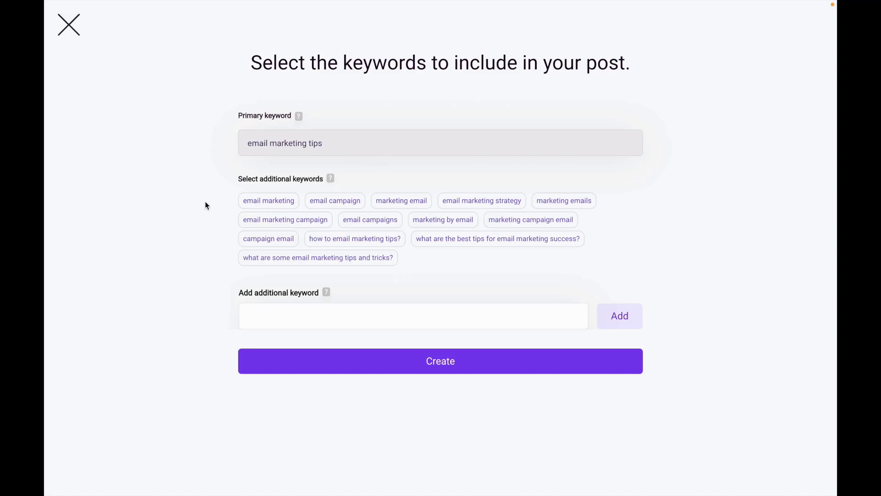
left_click(484, 202)
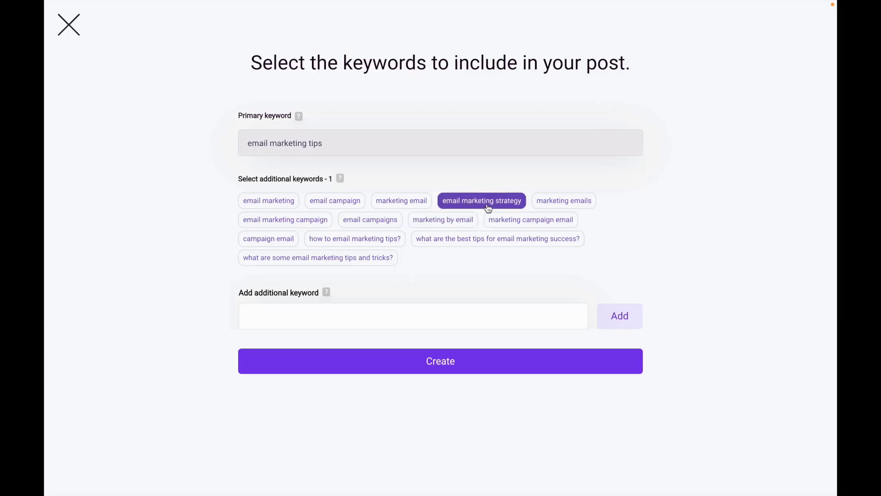
left_click(426, 314)
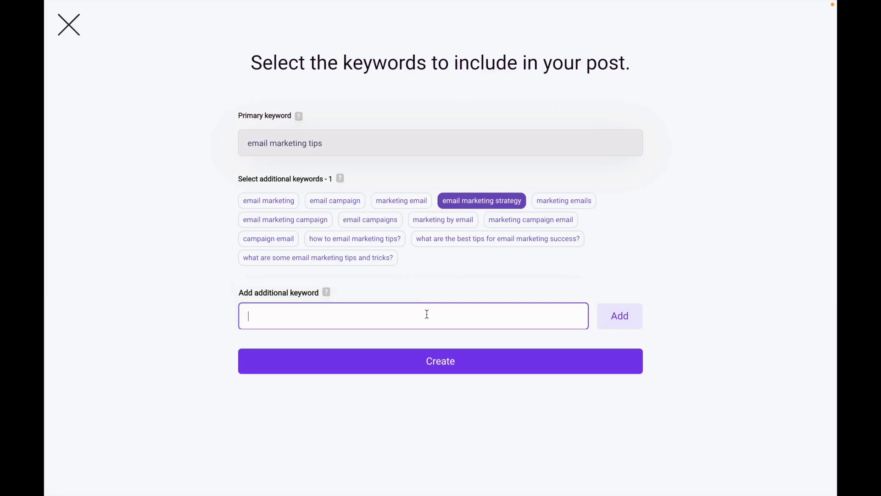
left_click(454, 360)
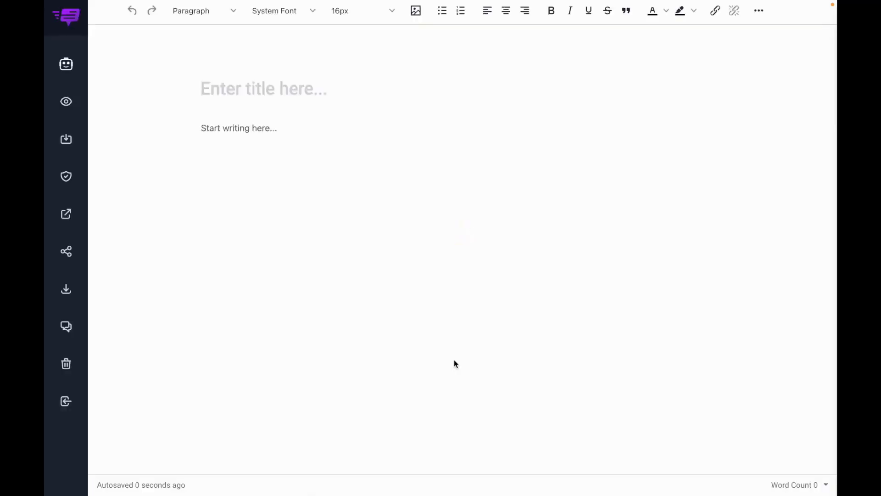
Open the writing assistant and set its tone to Casual
left_click(67, 63)
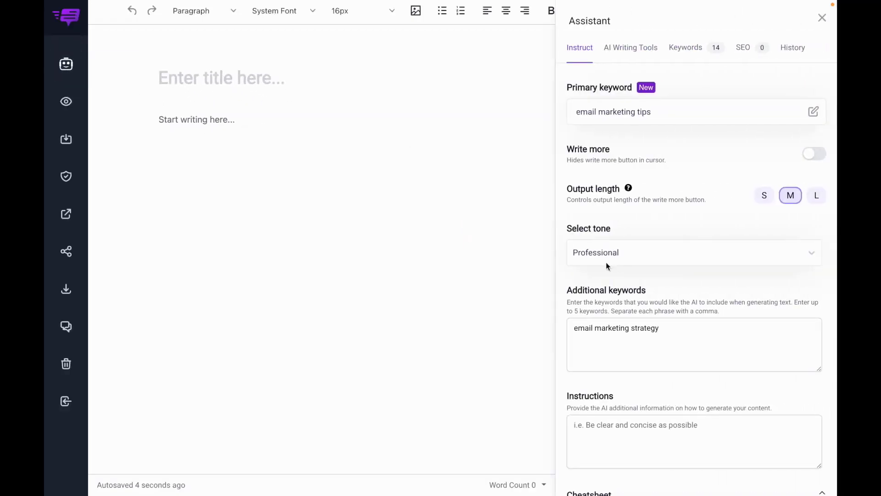
left_click(605, 252)
scroll(611, 307, "up", 2)
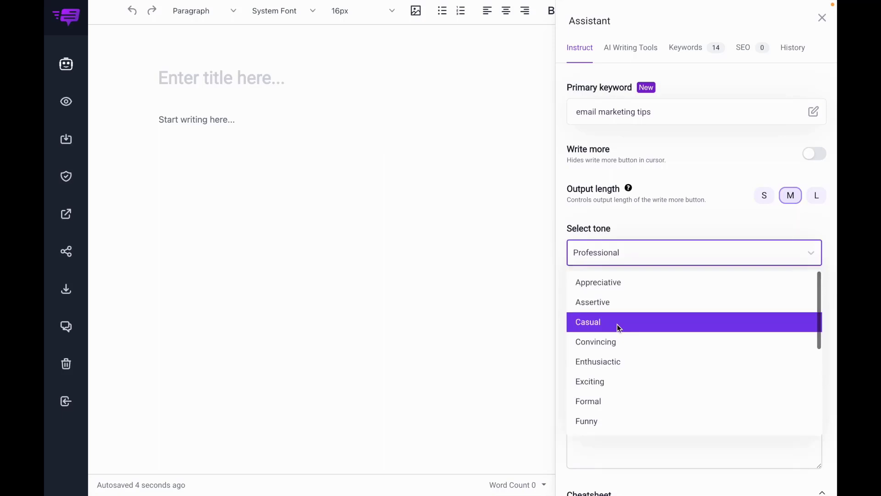
left_click(618, 326)
Generate AI titles, dislike "Email Marketing Tips To Boost Your Results", and like and insert "8 Simple Email Marketing Tips To Improve Your Results"
left_click(636, 51)
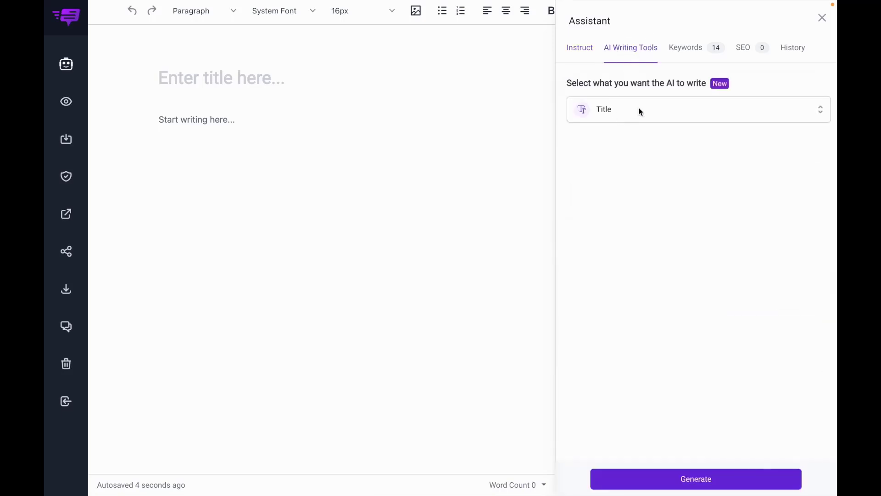
left_click(649, 483)
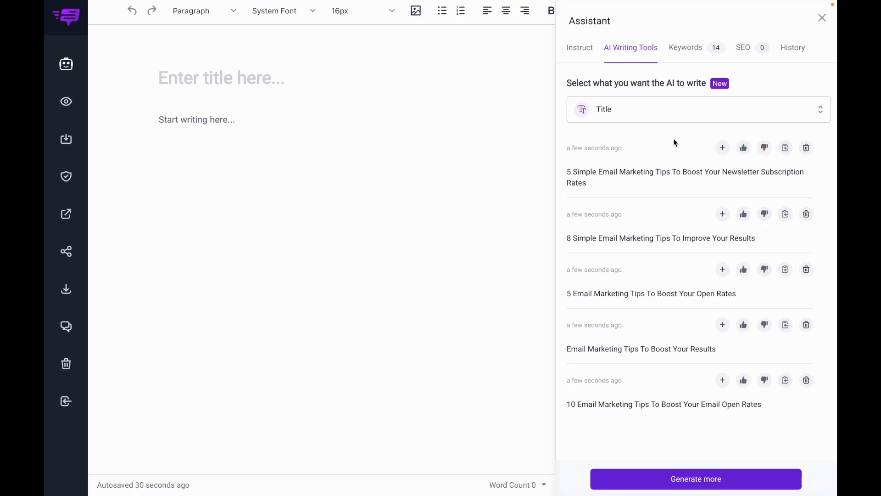
left_click(765, 325)
left_click(742, 214)
left_click(723, 215)
Change the number at the start of the post title to 7
left_click(166, 76)
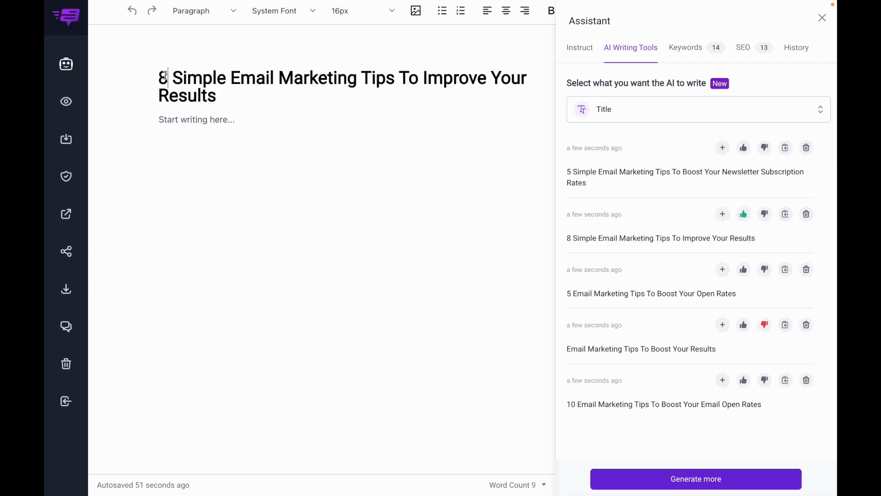
key("BackSpace")
type("7")
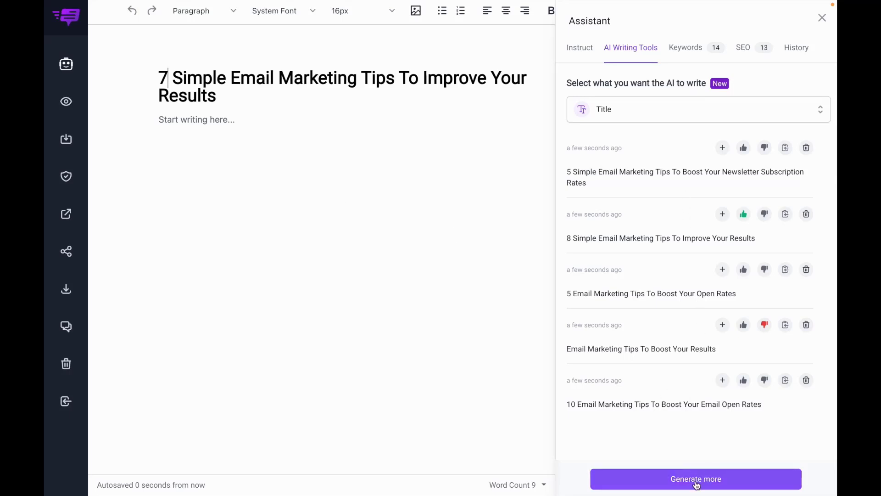
Generate an AI outline with the detailed outline option off, then like it and insert it into the post
left_click(636, 116)
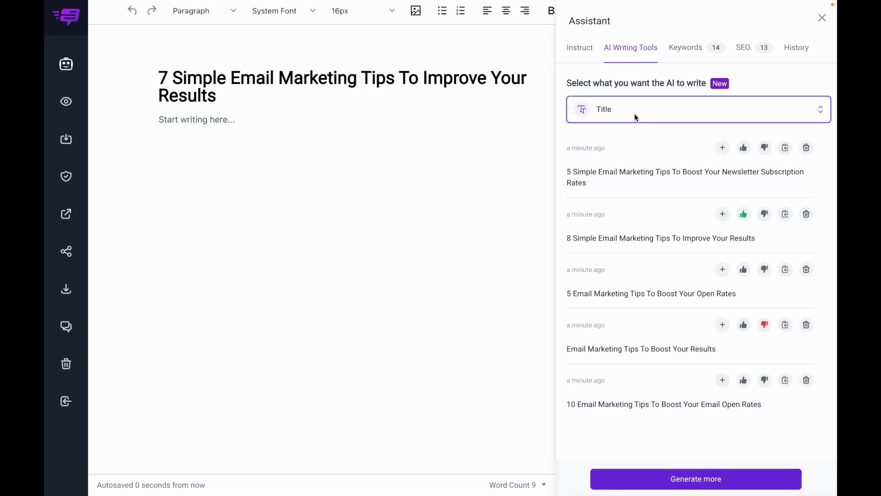
left_click(634, 113)
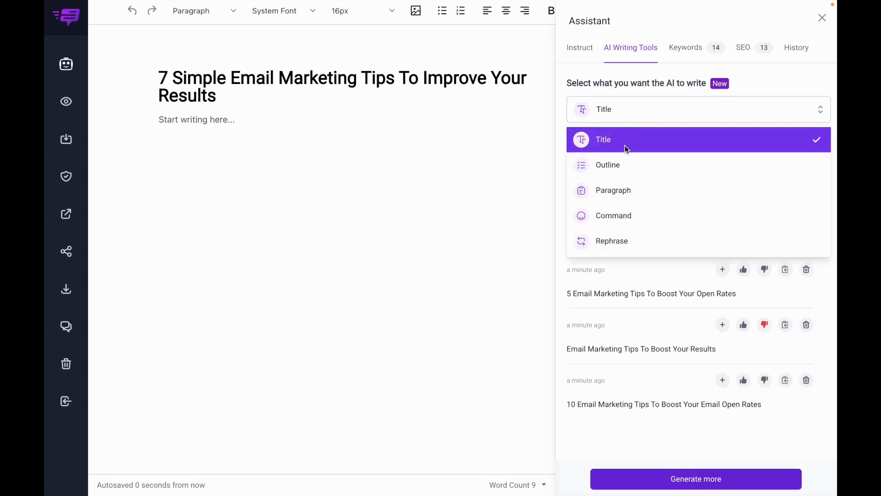
left_click(617, 167)
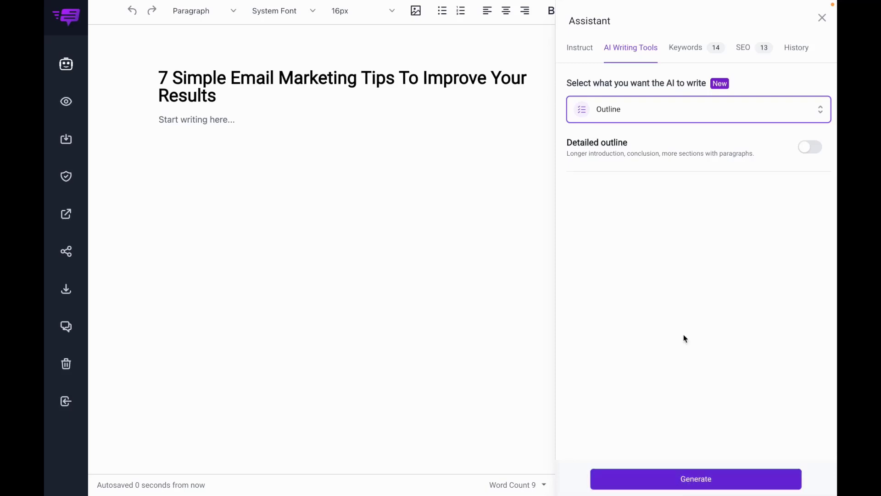
left_click(813, 149)
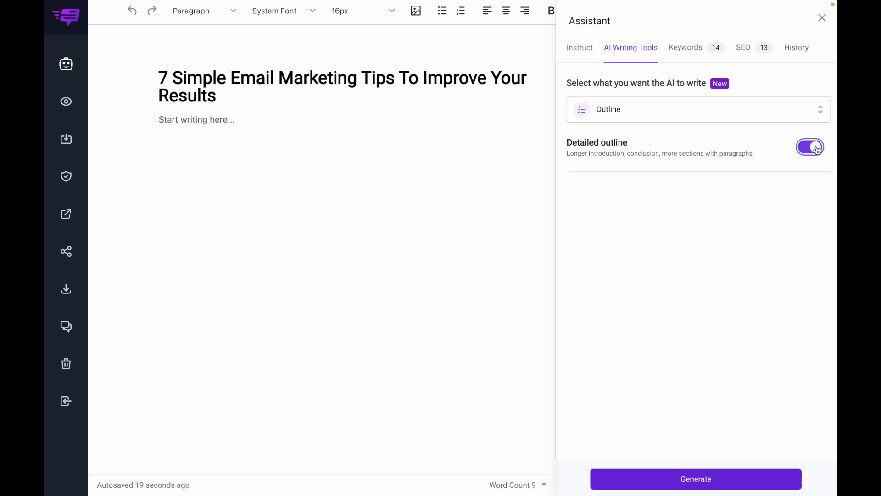
left_click(799, 148)
left_click(657, 481)
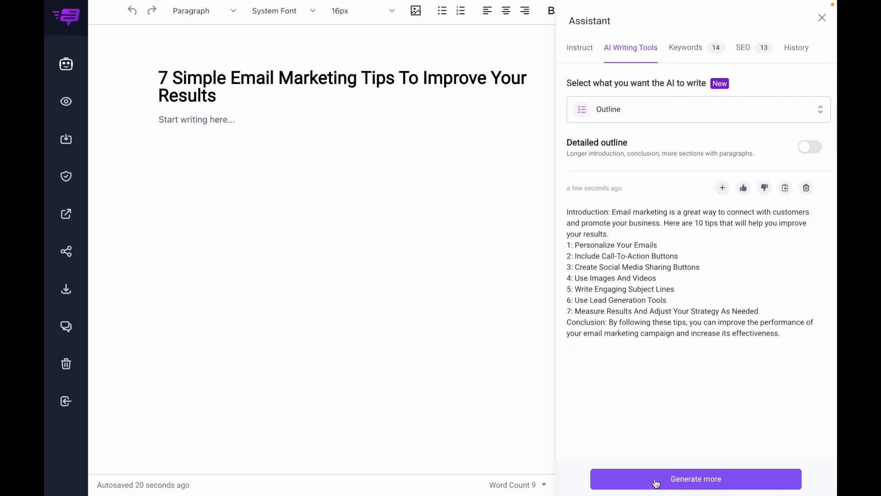
left_click(744, 188)
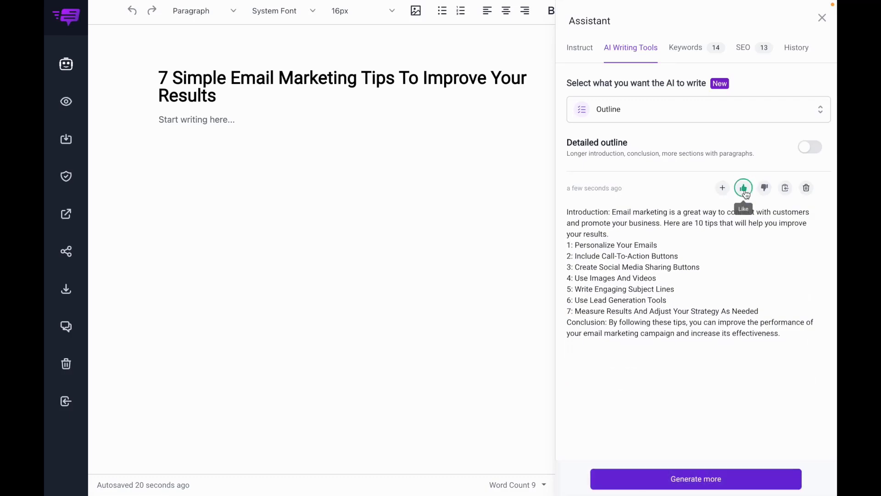
left_click(723, 189)
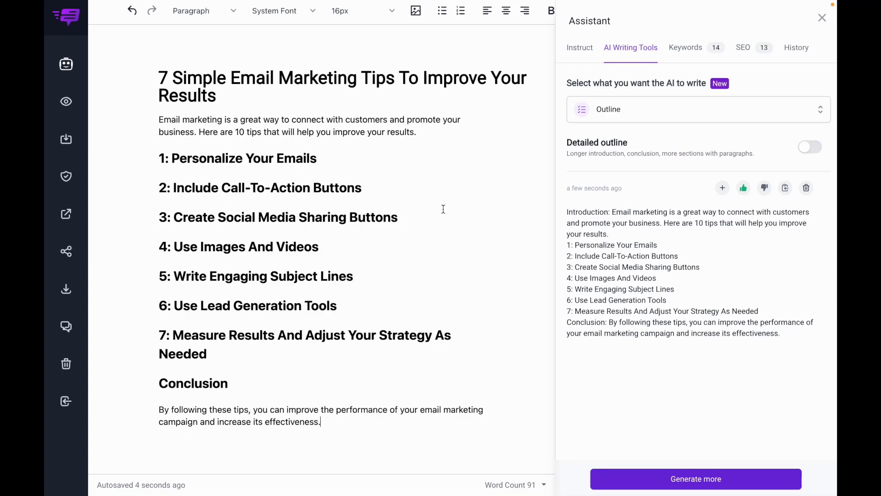
Replace the text of the sixth section heading with "Use Email Segmentation", keeping its number
left_click_drag(174, 306, 335, 303)
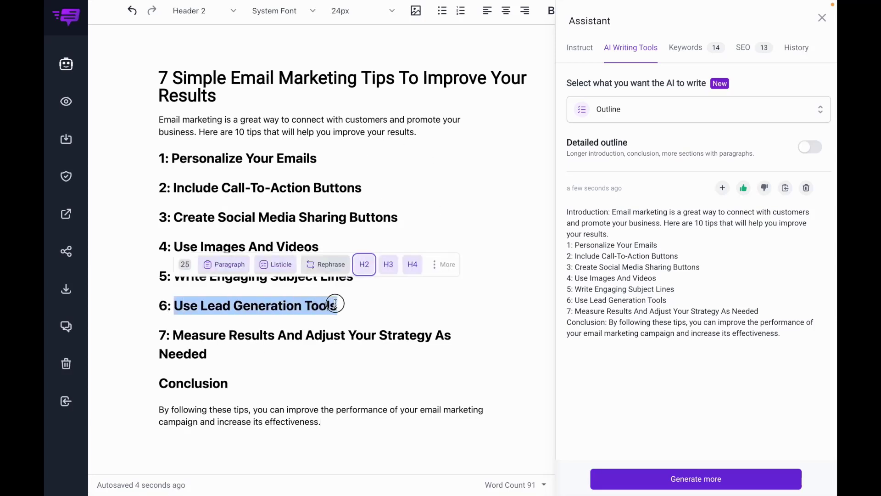
type("Use email")
key("BackSpace")
key("BackSpace")
key("BackSpace")
key("BackSpace")
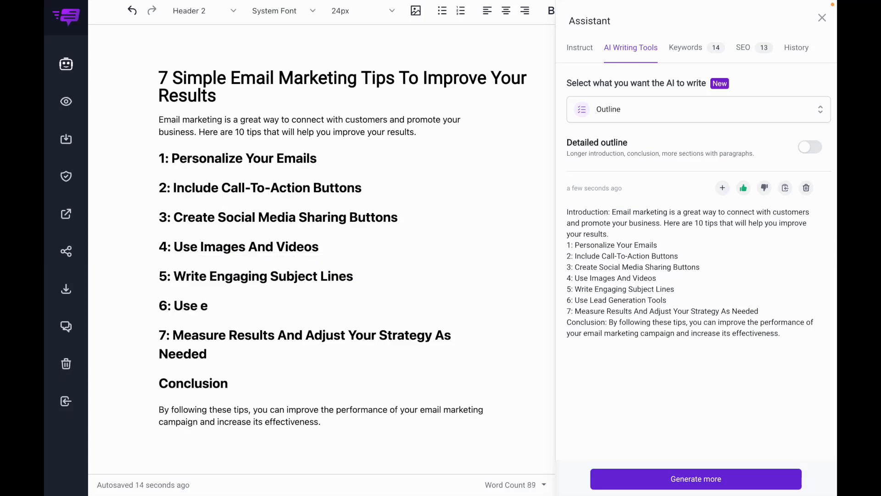
key("BackSpace")
type("Email s")
key("BackSpace")
type("S")
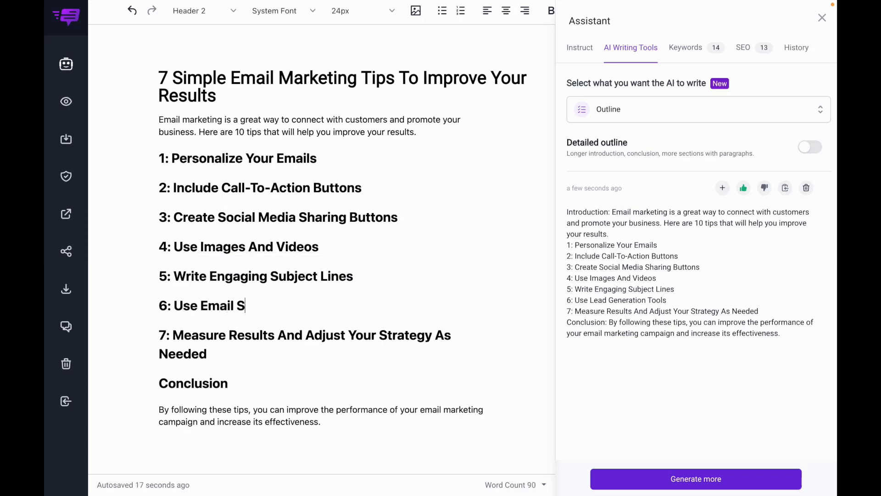
type("egmentation")
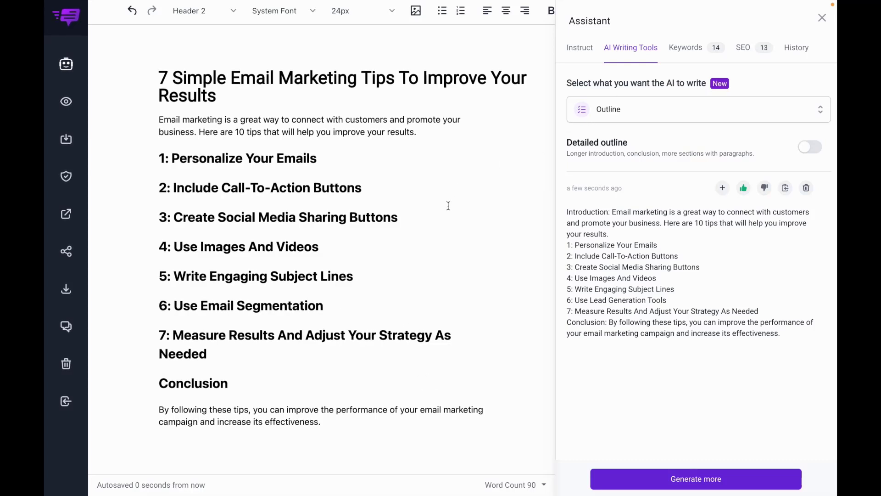
Generate an AI paragraph for the "1: Personalize Your Emails" heading, like it and insert it below that heading
left_click(618, 110)
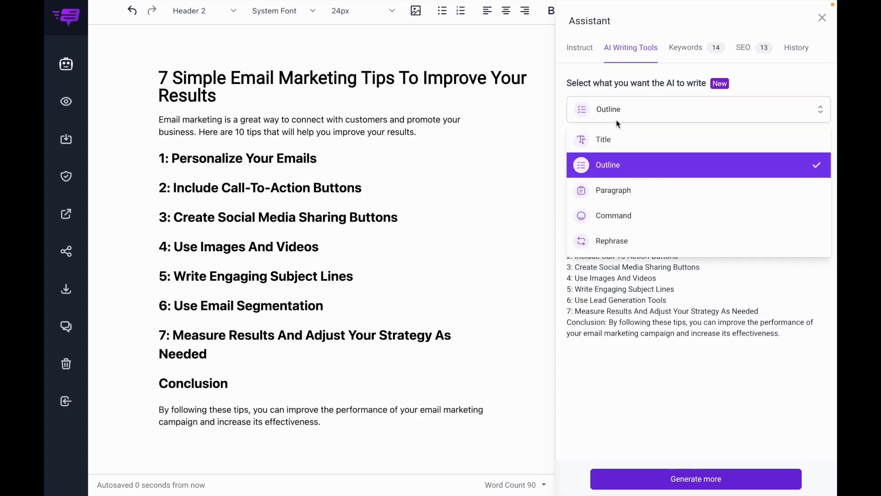
left_click(616, 190)
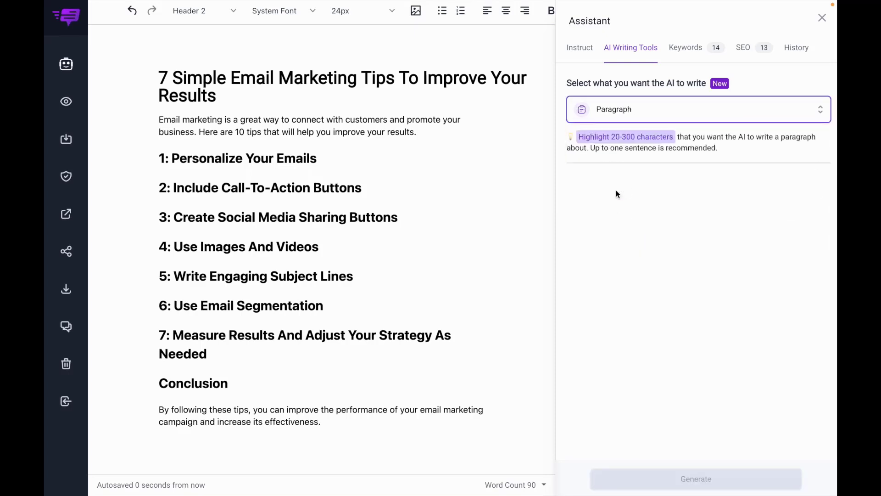
triple_click(233, 155)
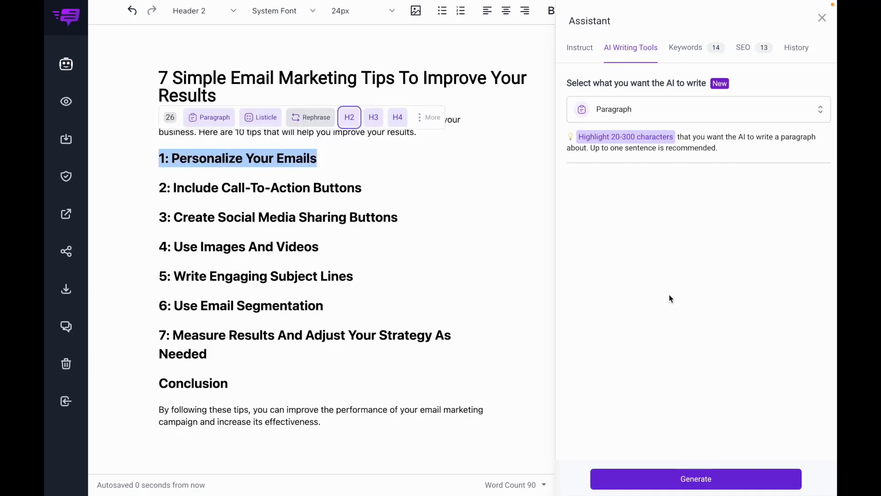
left_click(687, 482)
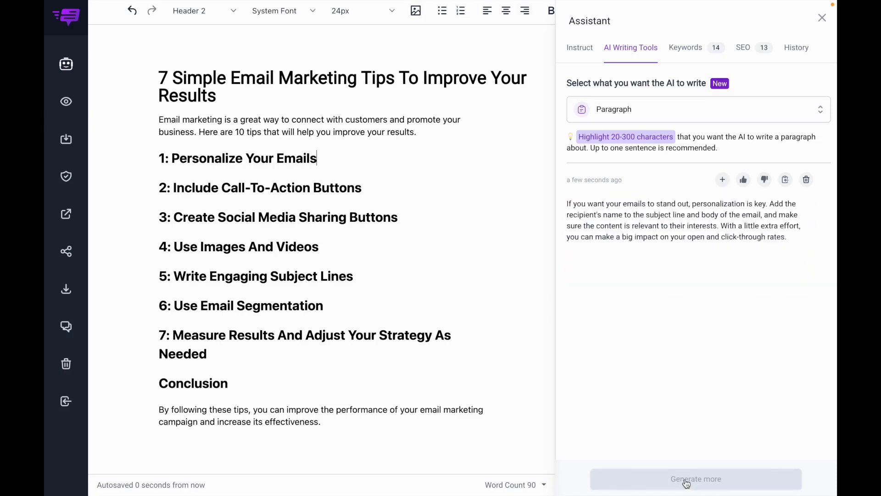
left_click(744, 180)
left_click(723, 180)
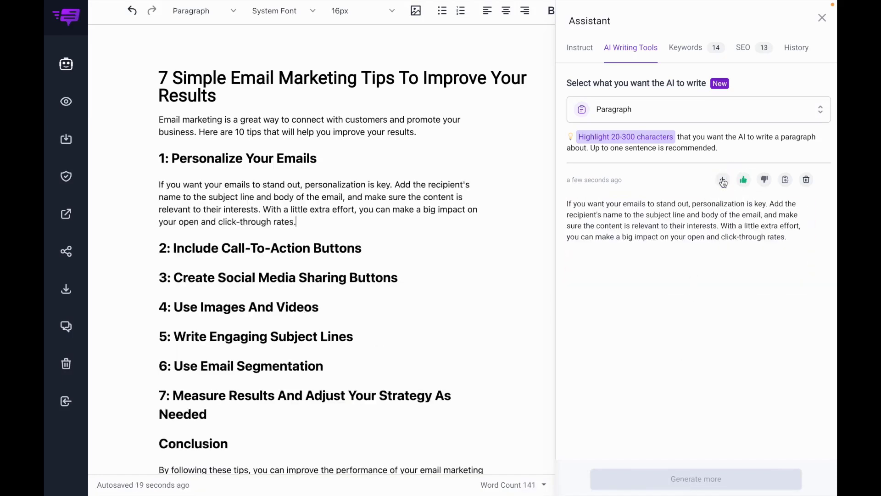
Generate AI paragraphs below the "2: Include Call-To-Action Buttons" and "3: Create Social Media Sharing Buttons" headings
triple_click(268, 247)
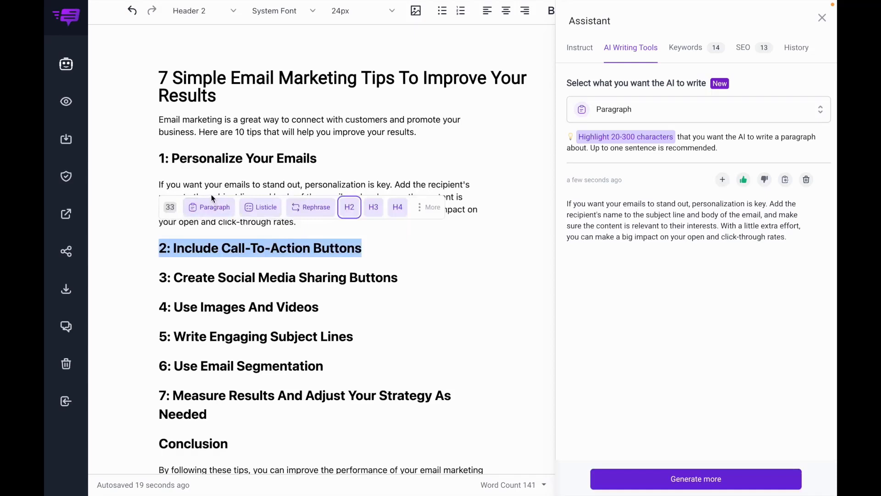
left_click(212, 209)
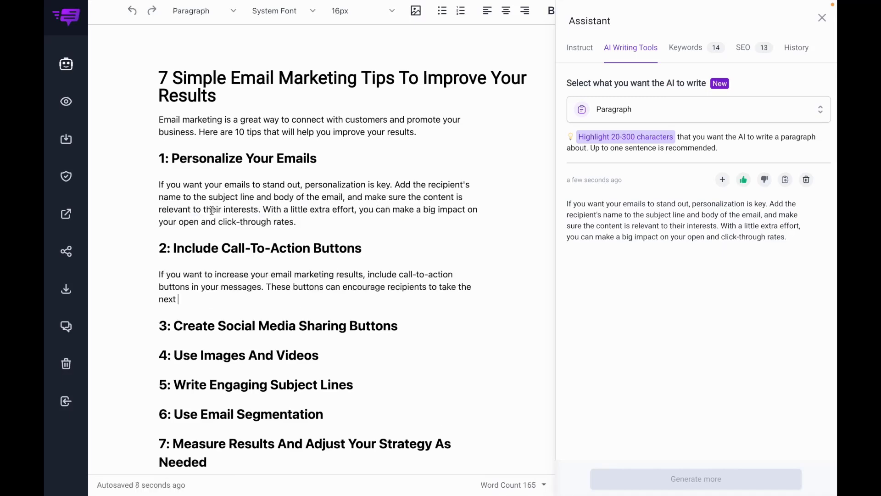
scroll(262, 262, "down", 3)
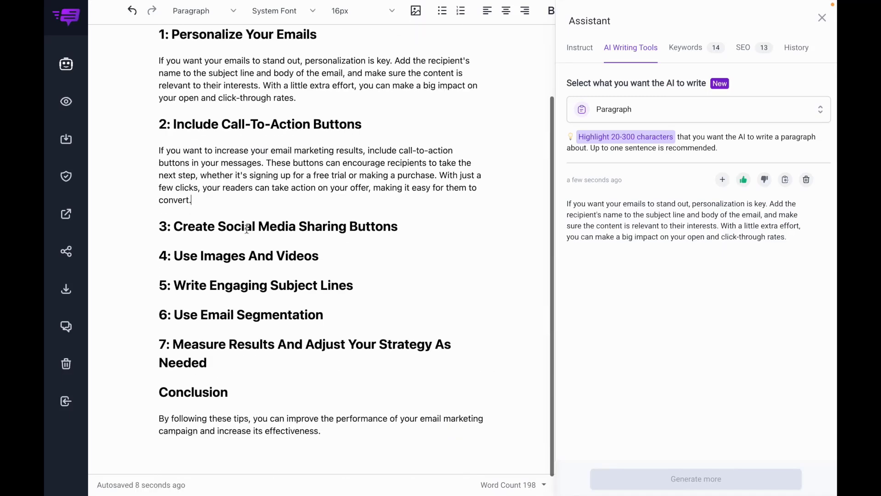
triple_click(246, 227)
left_click(209, 184)
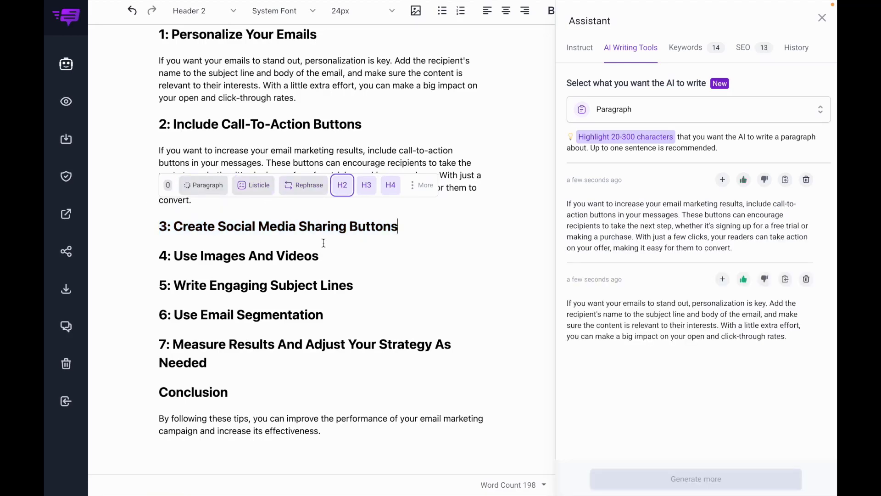
Generate AI paragraphs below the "4: Use Images And Videos" and "5: Write Engaging Subject Lines" headings
scroll(324, 247, "down", 2)
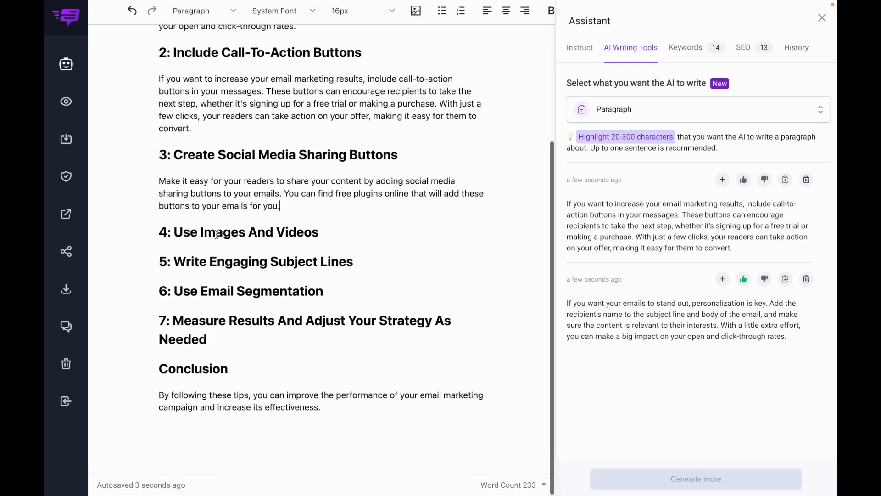
triple_click(214, 230)
left_click(209, 190)
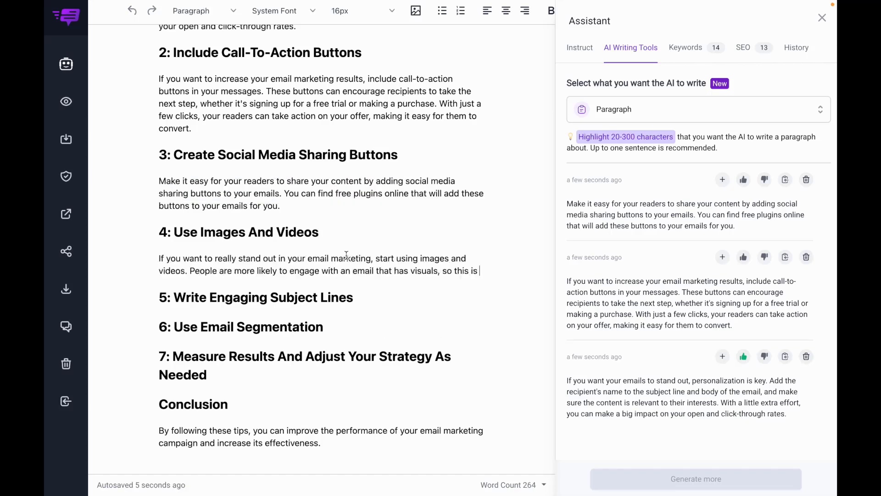
scroll(284, 257, "down", 1)
left_click(279, 258)
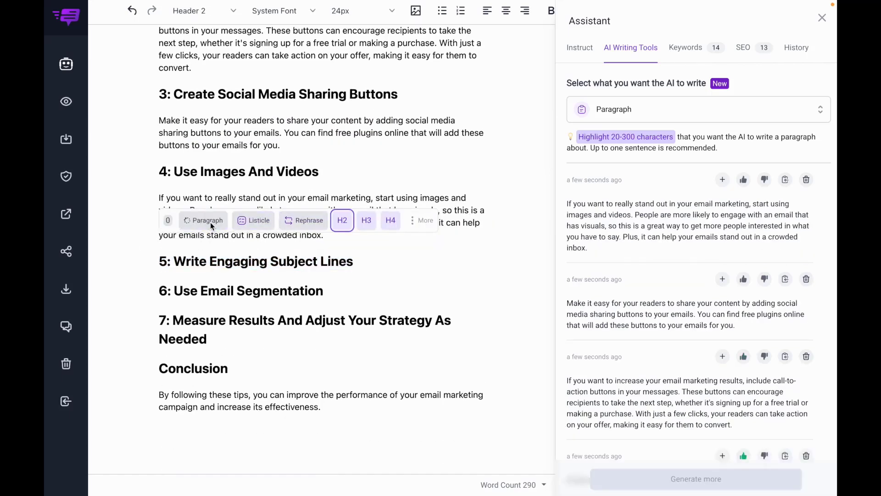
Generate AI paragraphs below the "6: Use Email Segmentation" and "7: Measure Results And Adjust Your Strategy As Needed" headings
scroll(265, 297, "down", 3)
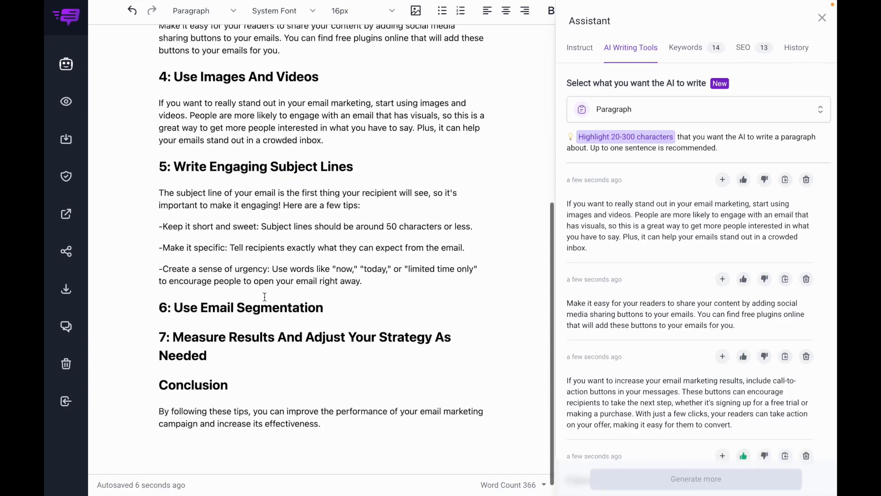
left_click(233, 290)
left_click(209, 250)
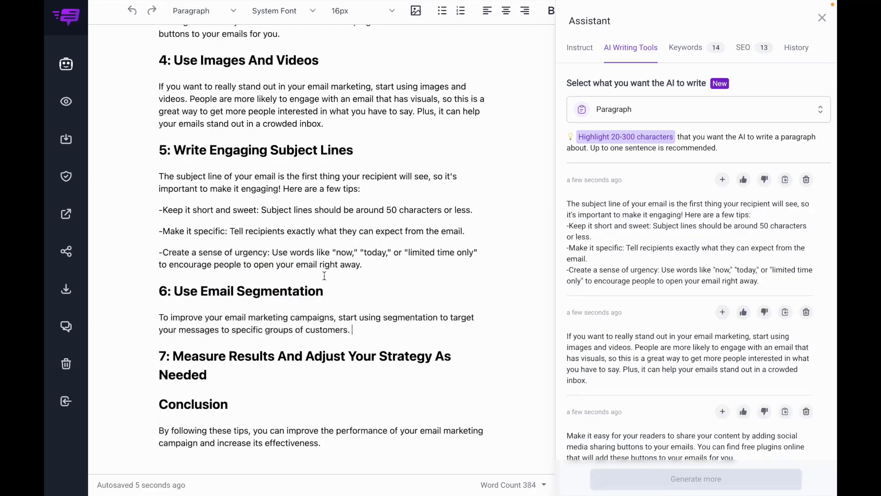
triple_click(207, 338)
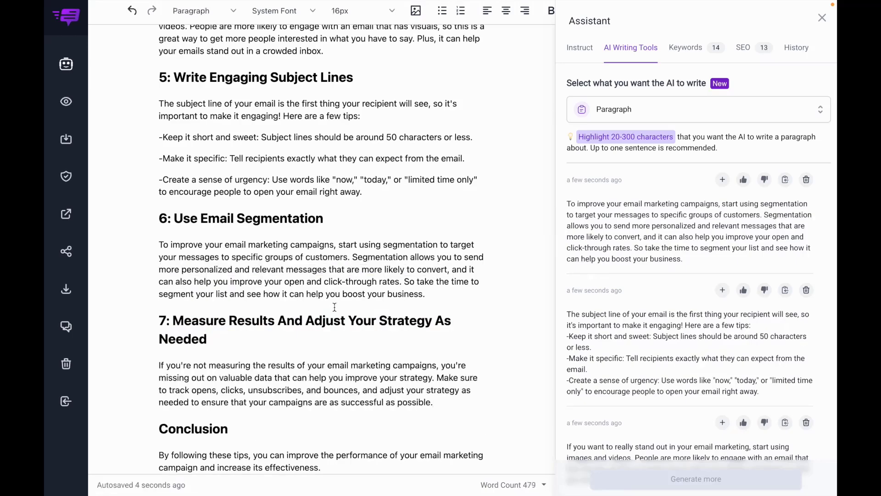
Below the intro, write the command "Rewrite the above intro paragraph to make it longer and include a statistic about the benefits of email marketing"
scroll(334, 307, "up", 10)
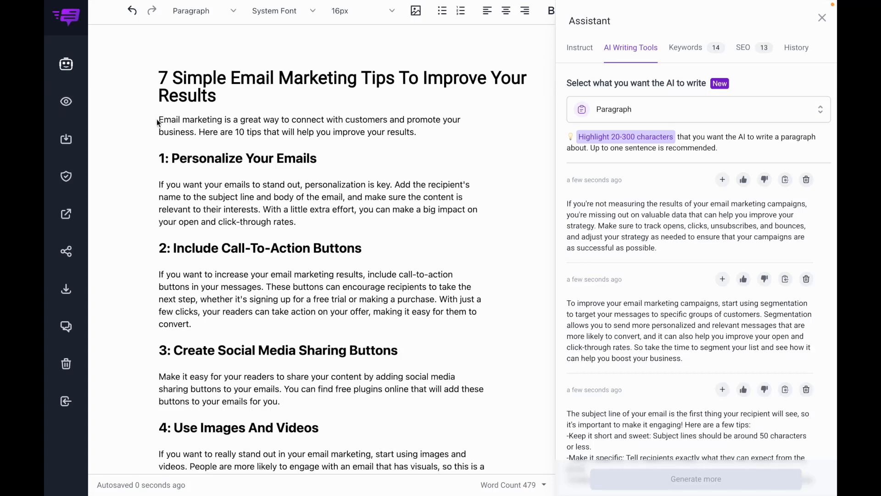
left_click_drag(160, 119, 425, 132)
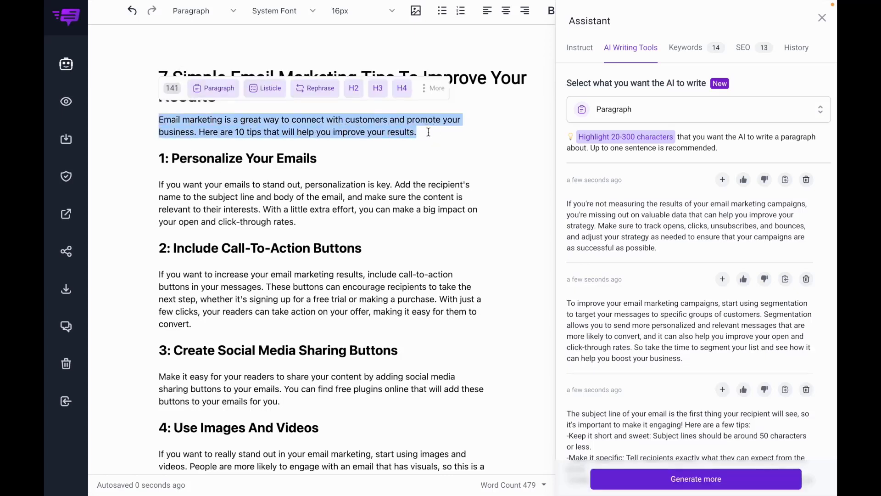
left_click(425, 132)
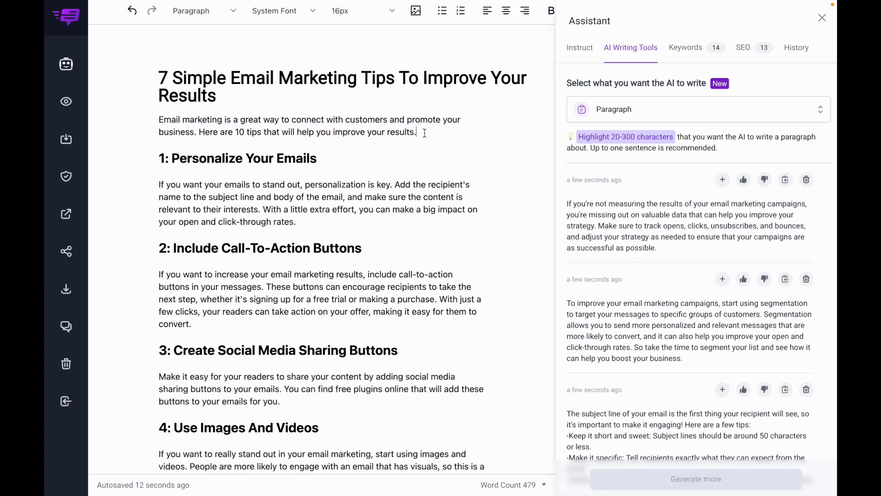
key("Return")
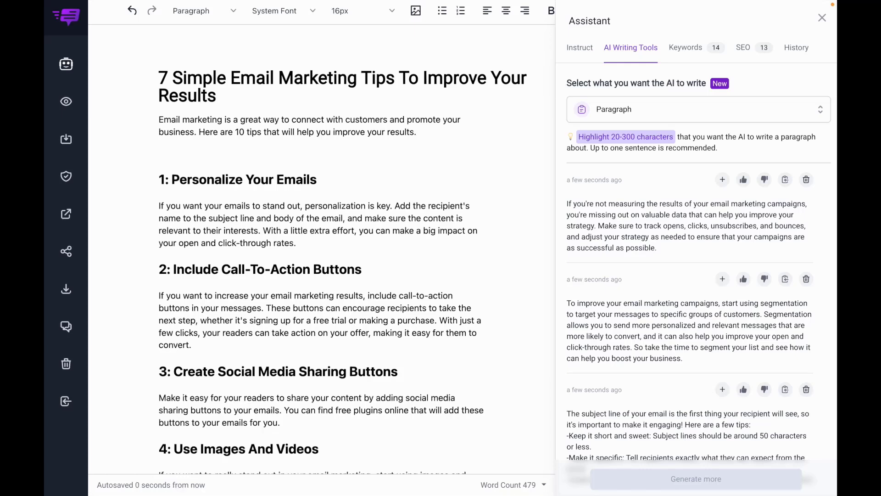
type("Rewrite the above i")
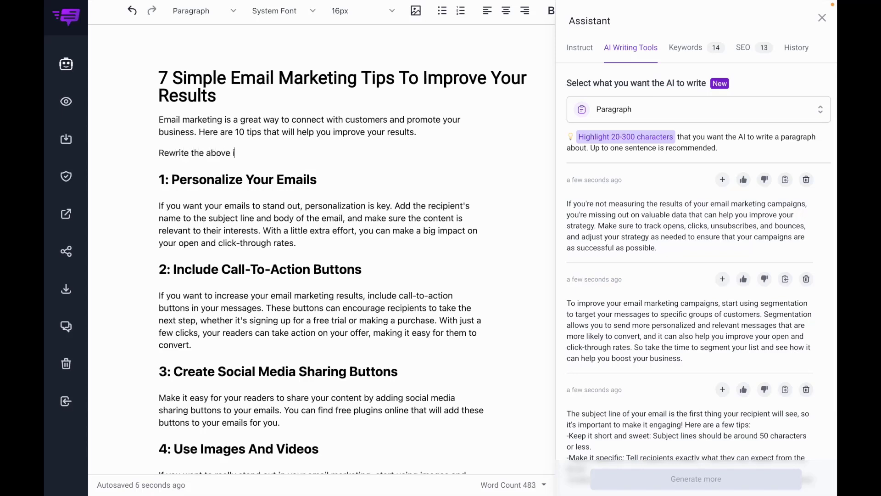
type("ntro paragraph to")
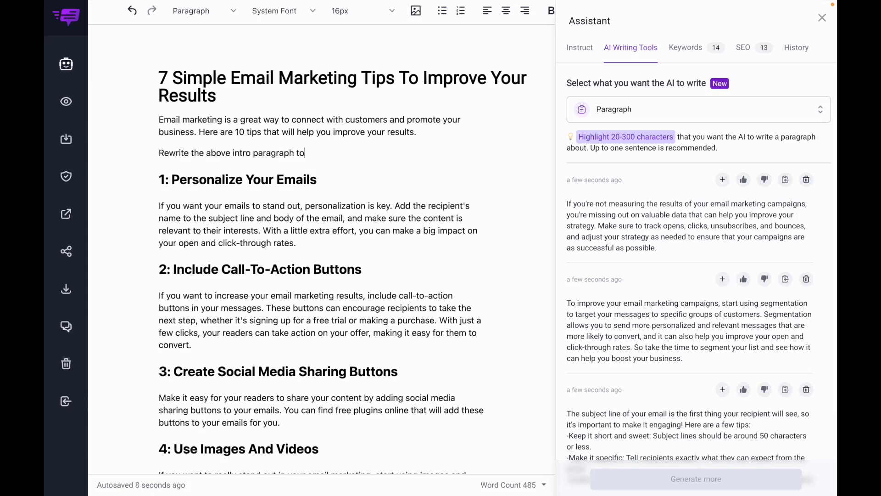
type(" make it longer and in")
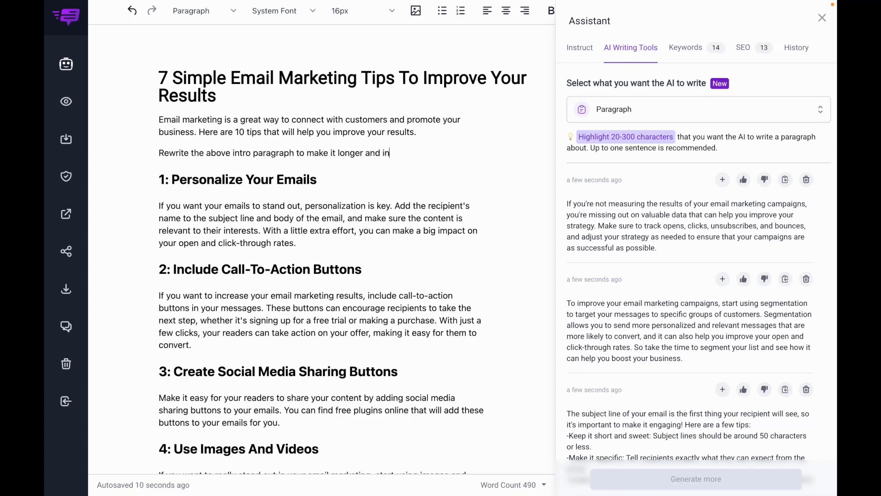
type("clude a statistic about the ")
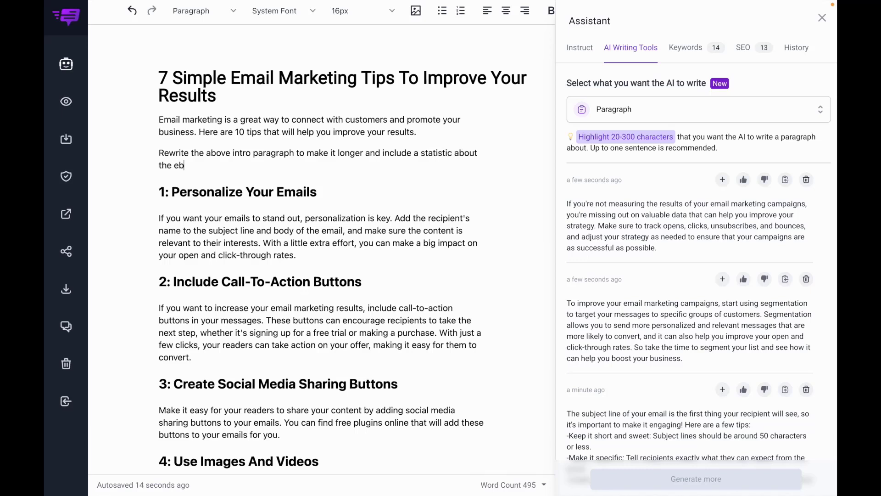
type("benefits o")
key("BackSpace")
key("BackSpace")
type("s of email marketing")
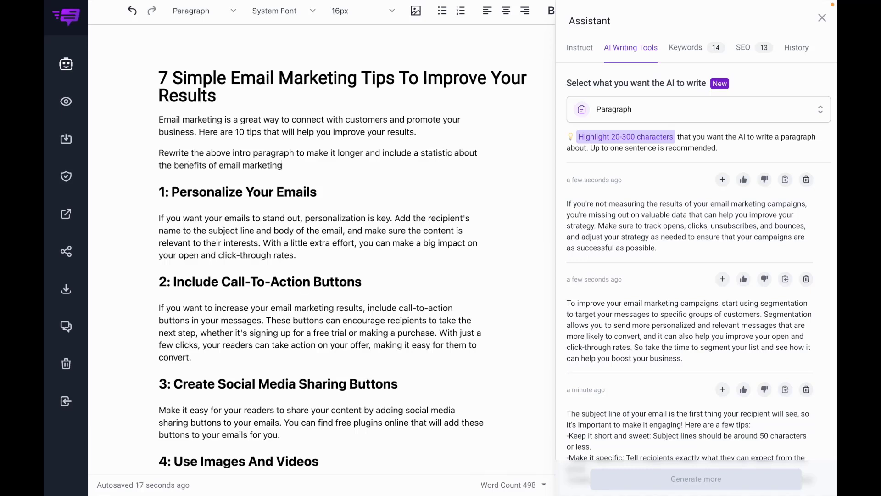
Run the written instruction as an AI command to generate a new intro, and switch the AI writing tool to Command
left_click_drag(285, 169, 157, 154)
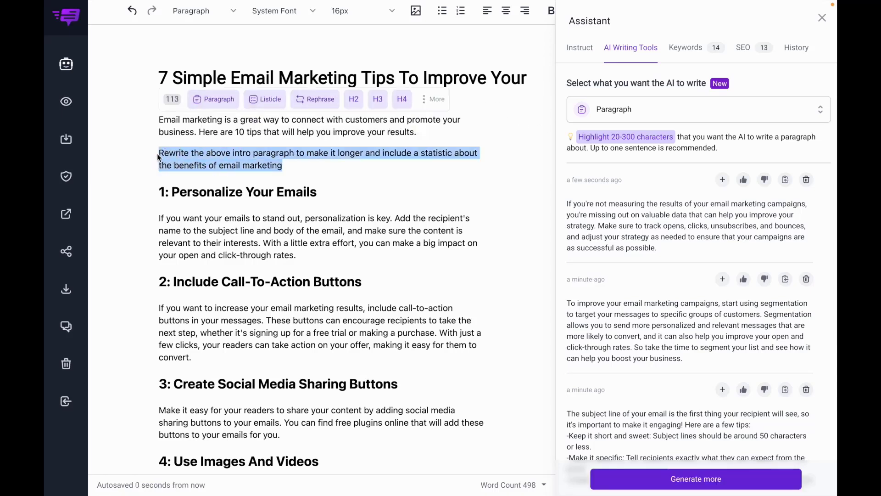
left_click(439, 102)
left_click(426, 133)
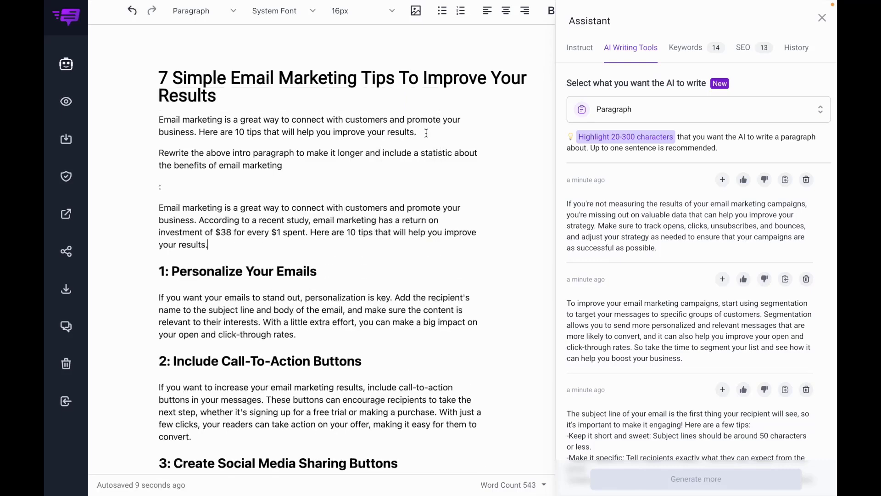
left_click(680, 121)
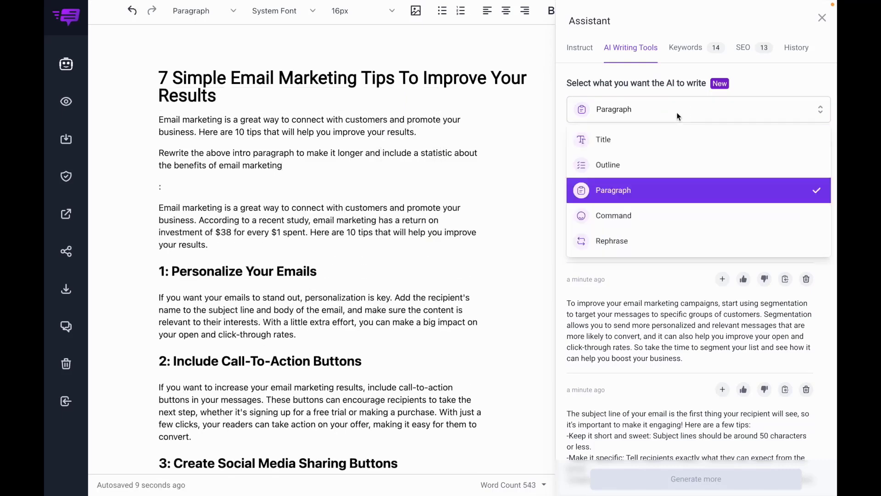
left_click(640, 211)
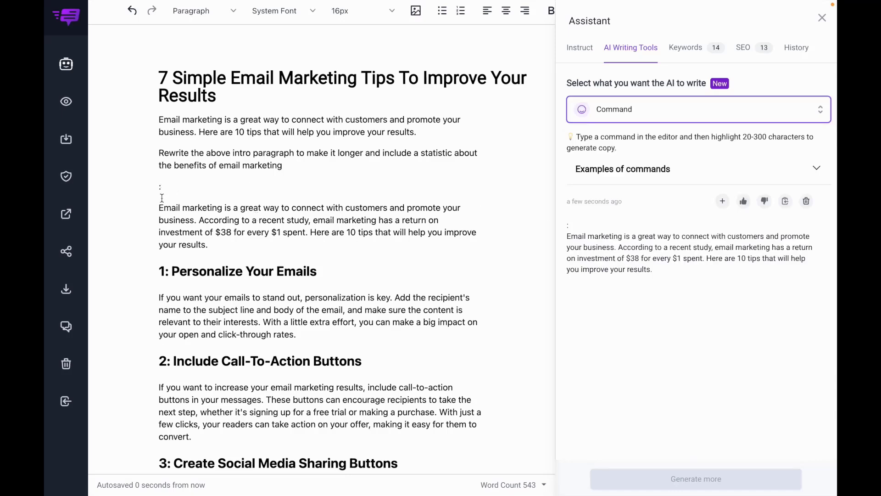
Delete the original intro, the written command and the stray colon above the rewritten intro paragraph
left_click_drag(159, 205, 157, 119)
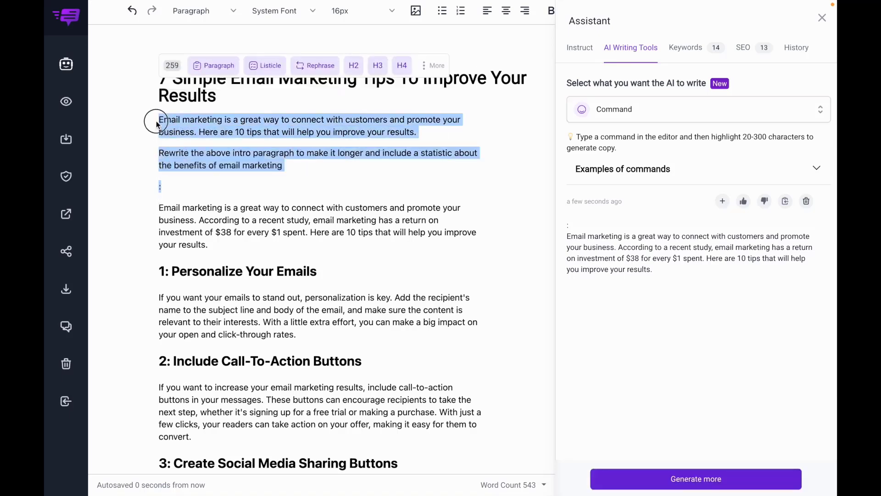
key("BackSpace")
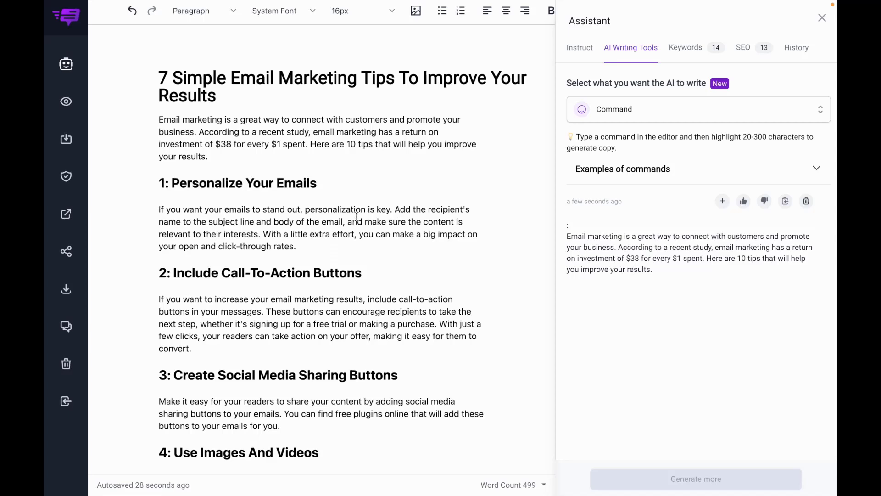
Rephrase the last sentence under "1: Personalize Your Emails" with AI, like the result and insert it in place, joined to its paragraph
left_click_drag(265, 235, 296, 247)
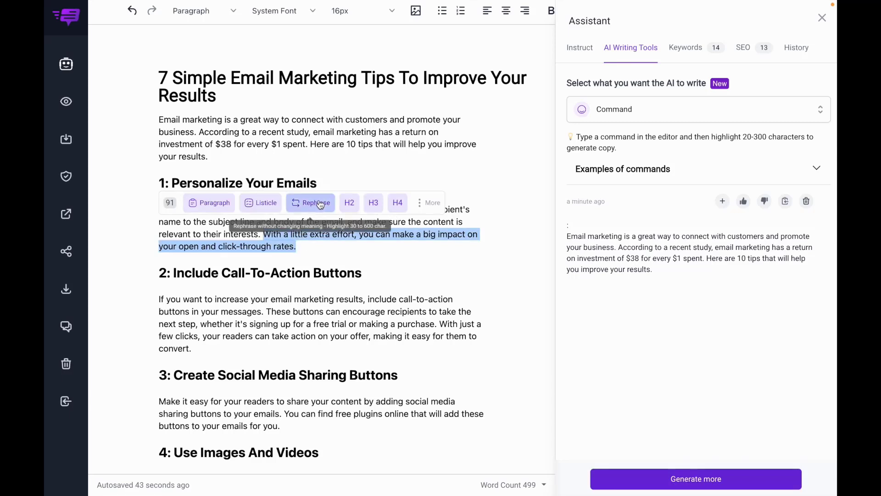
left_click(685, 112)
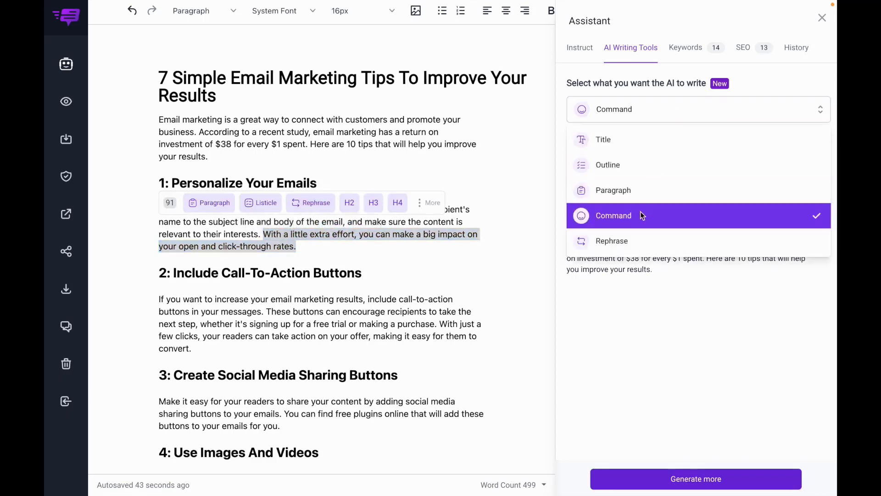
left_click(625, 241)
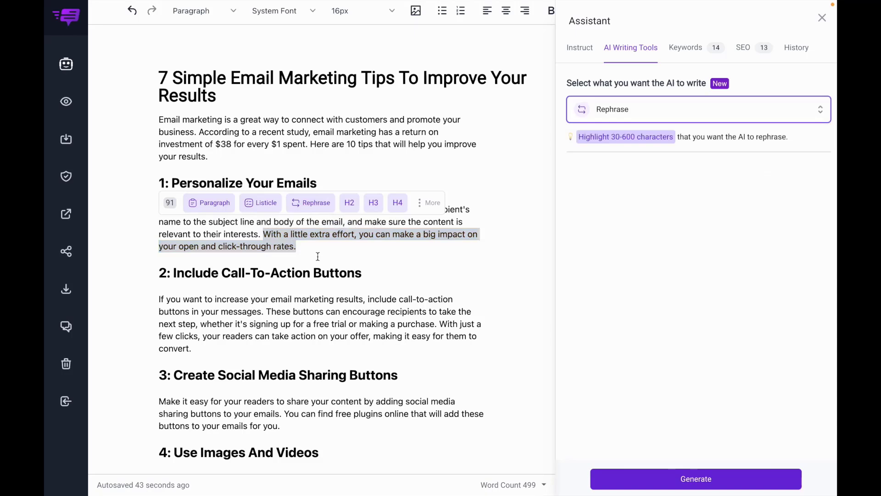
left_click(696, 479)
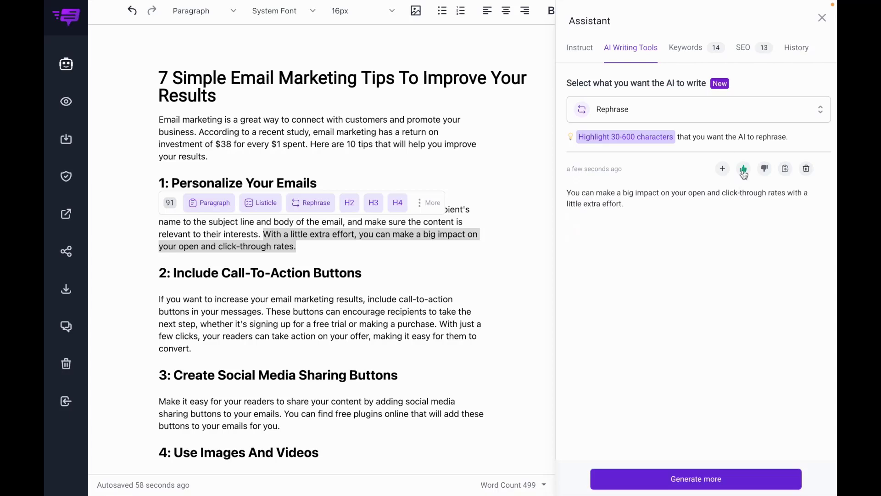
left_click(722, 169)
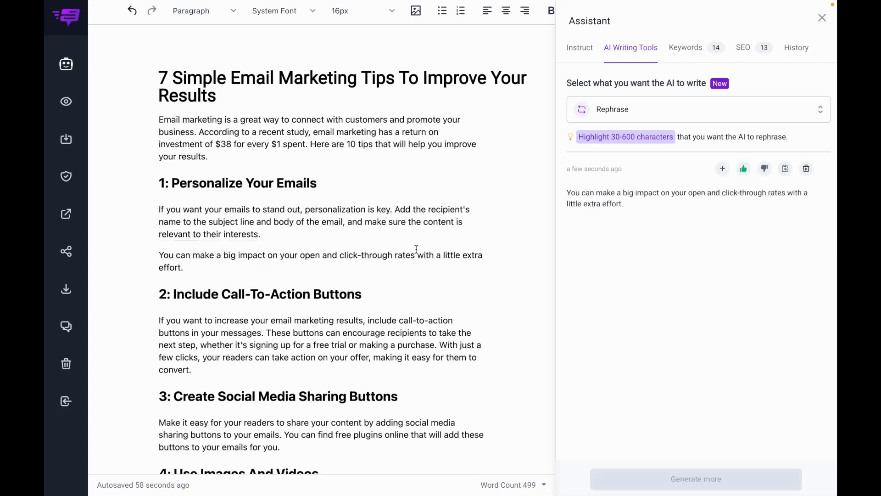
left_click(156, 255)
key("BackSpace")
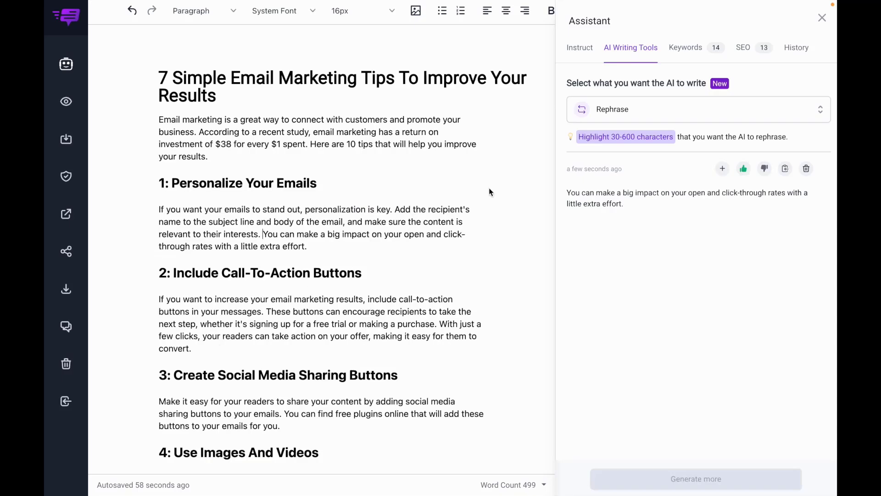
Add an empty line between the intro paragraph and heading 1, and open the image picker
scroll(515, 221, "down", 5)
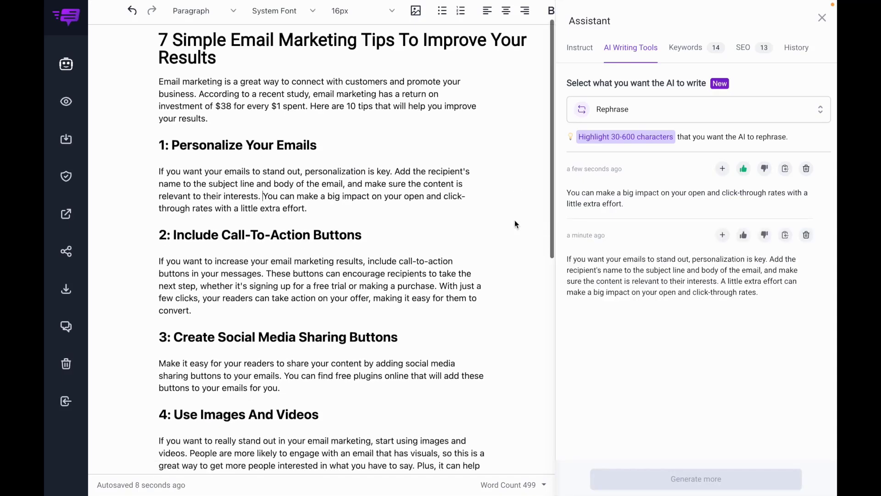
scroll(515, 222, "up", 4)
scroll(515, 224, "up", 2)
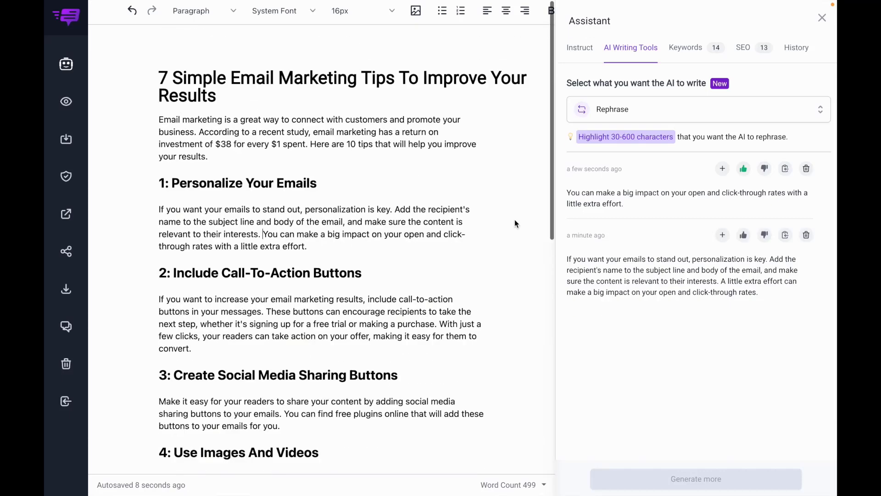
left_click(205, 153)
key("Return")
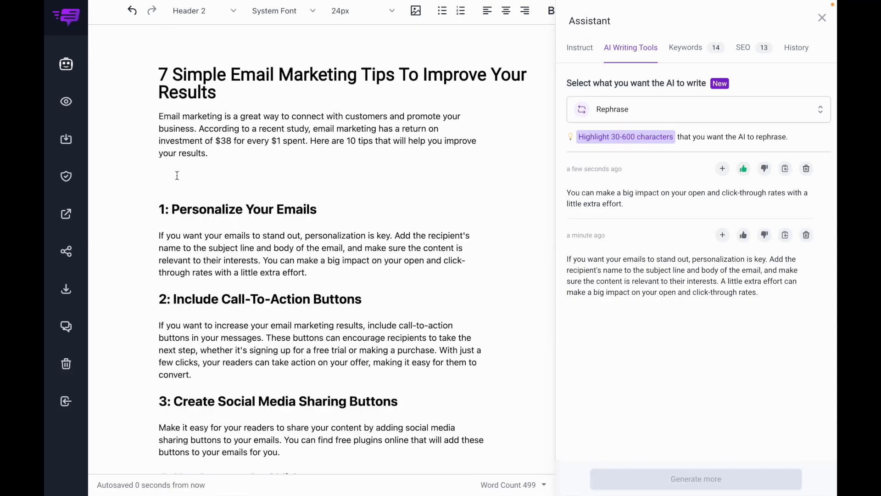
left_click(415, 12)
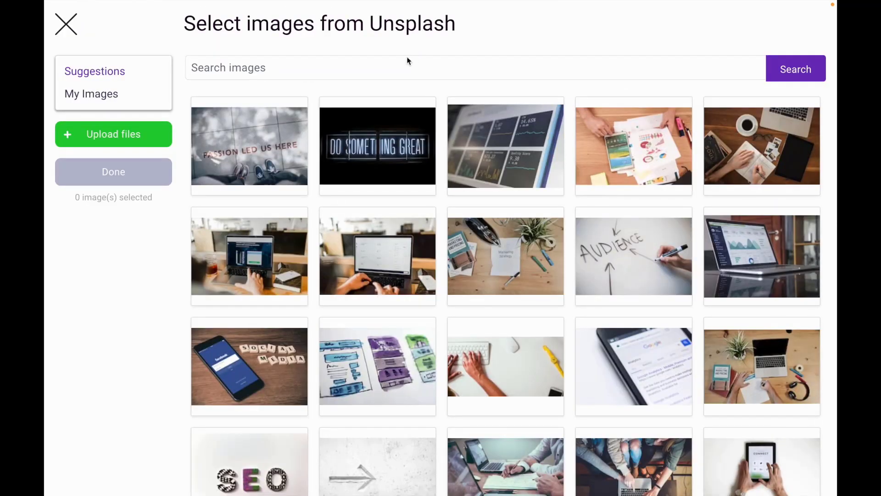
Search Unsplash for "email marketing" and insert the photo of an open laptop showing Gmail below the intro
left_click(397, 63)
type("e")
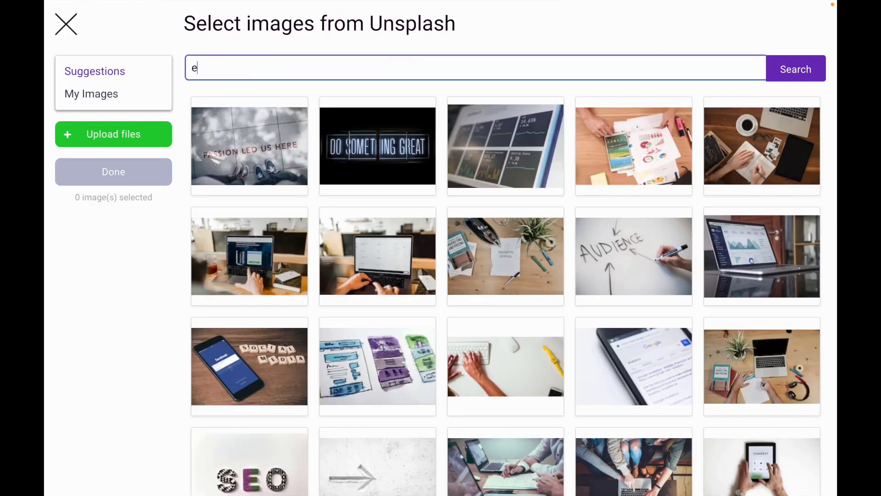
type("mail marketing")
key("Return")
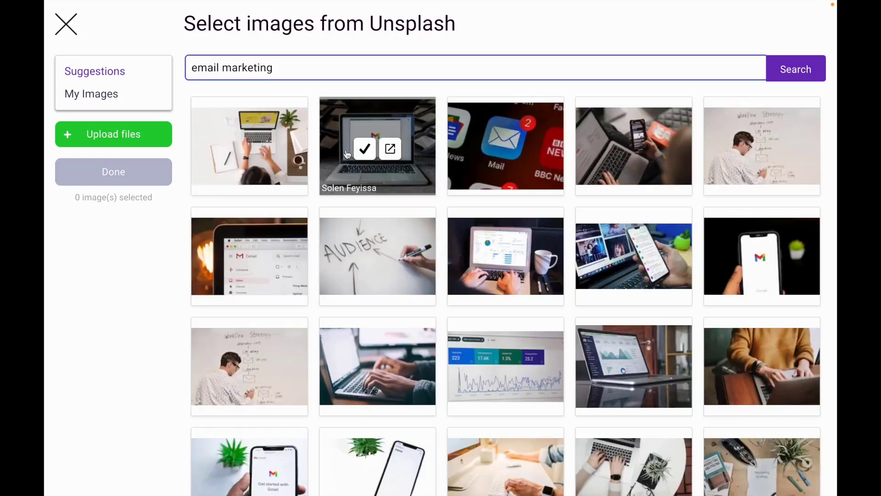
left_click(365, 149)
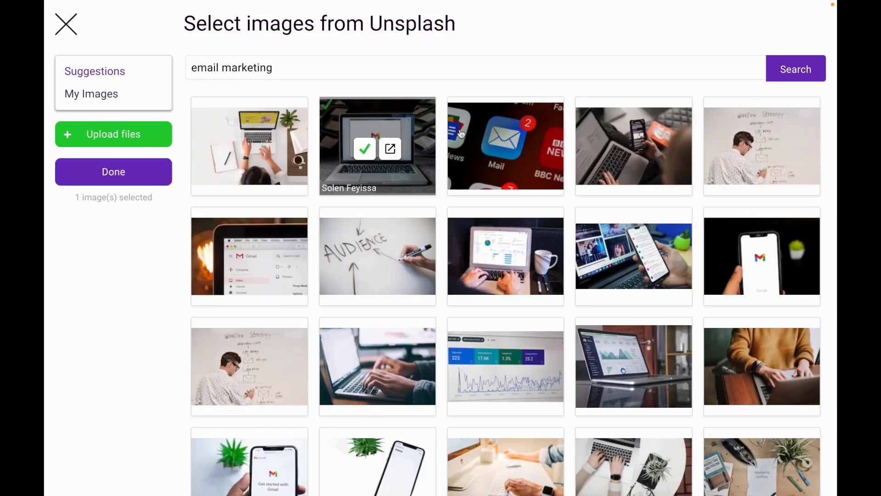
left_click(99, 180)
scroll(372, 287, "down", 3)
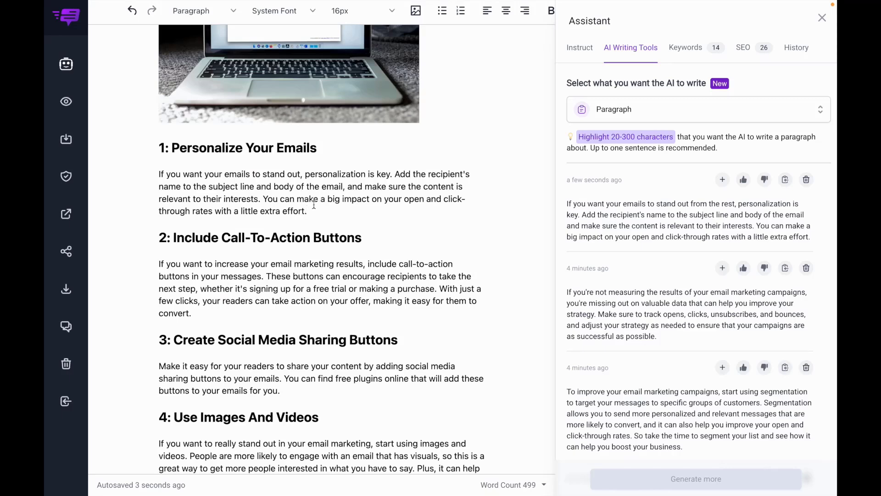
Turn on the Write more option and add "+++" directly before "Personalize Your Emails" in heading 1
key("ctrl+z")
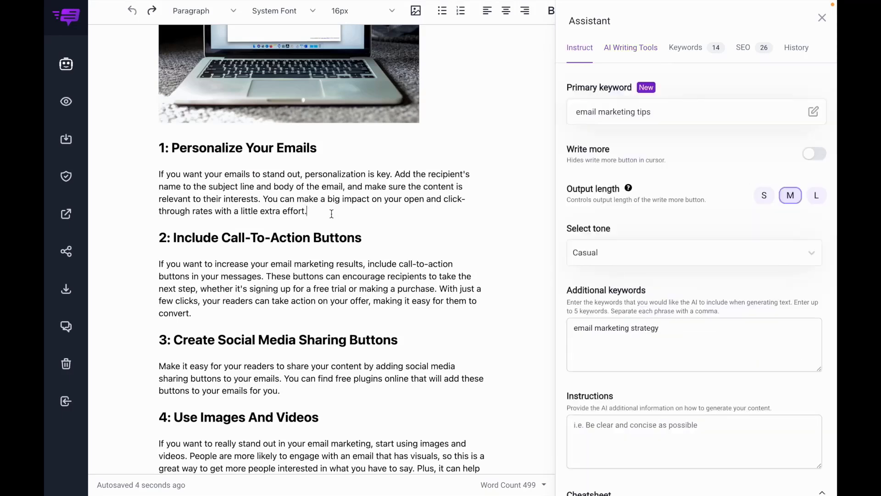
left_click(820, 154)
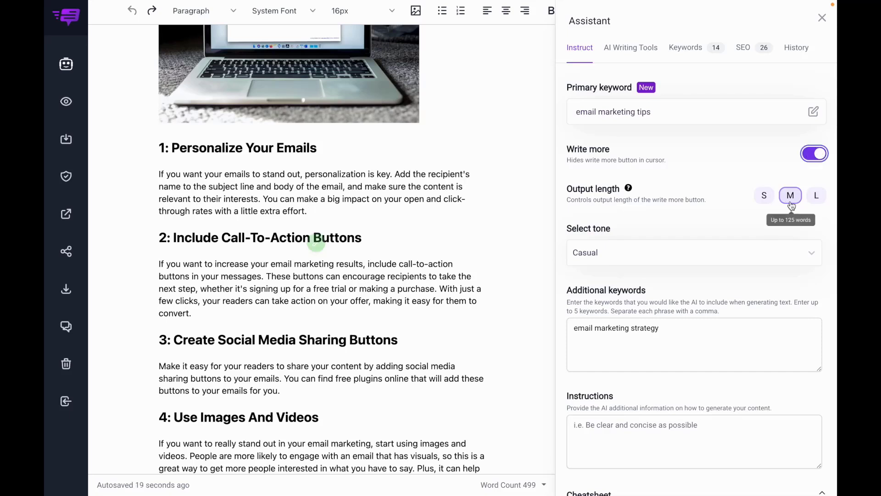
left_click(310, 211)
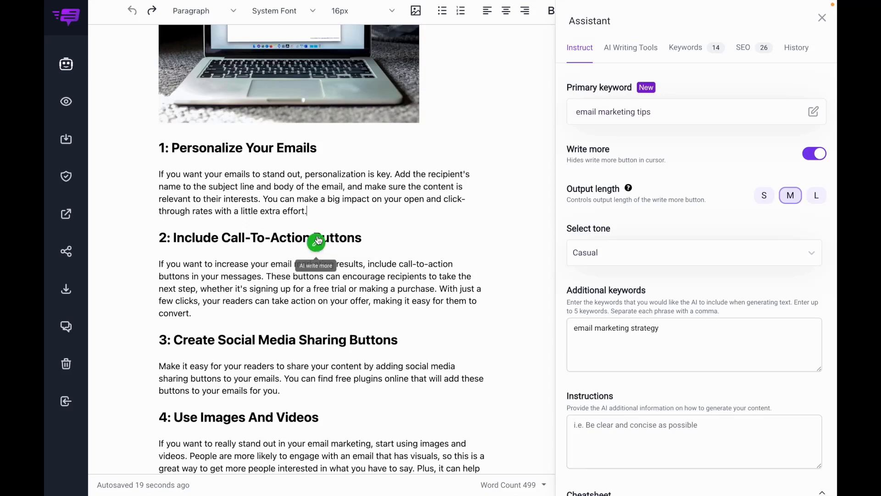
left_click(173, 147)
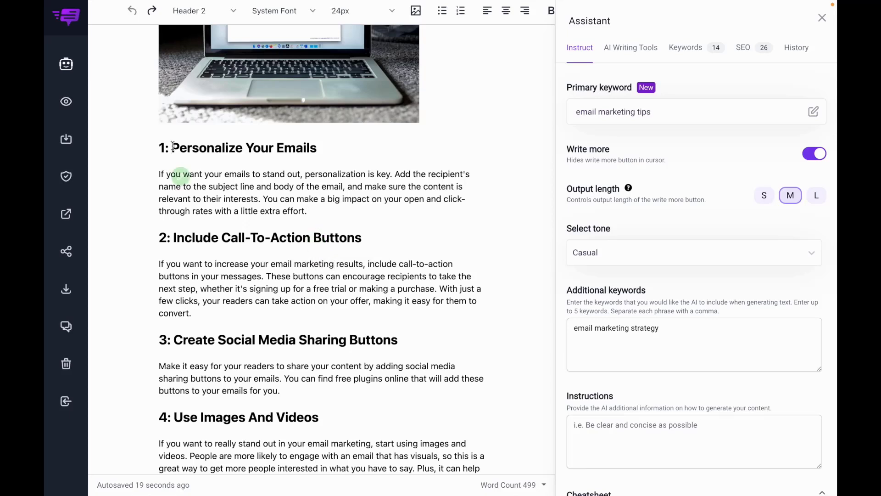
type("+++")
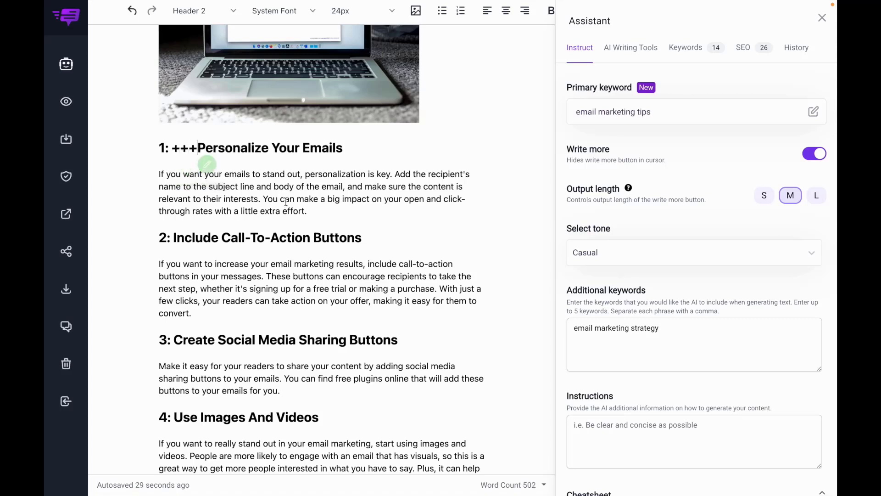
Start a new paragraph at the end of section 1 with the Addition transition word "Additionally" and have AI write more from it
left_click(312, 214)
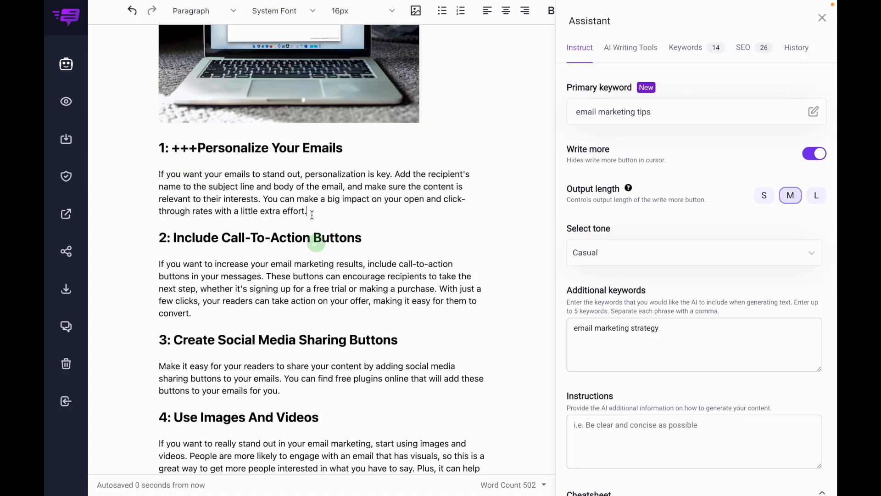
left_click(315, 212)
left_click(318, 245)
key("Return")
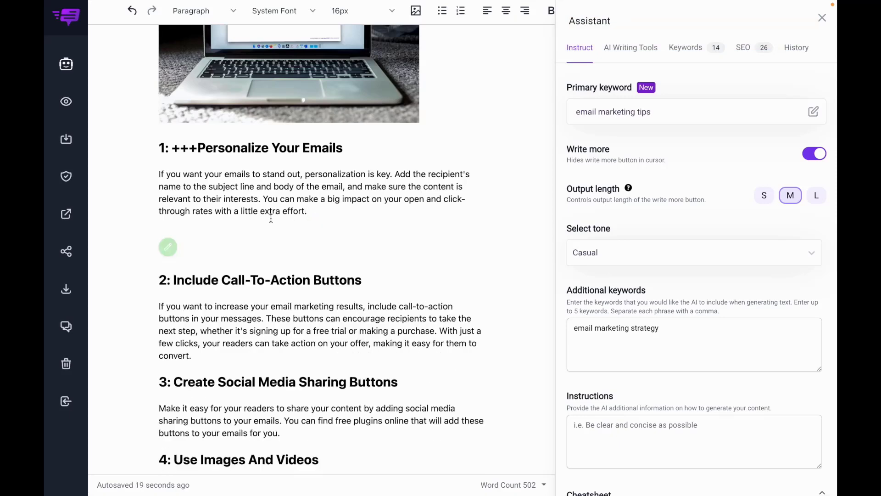
right_click(213, 238)
mouse_move(275, 328)
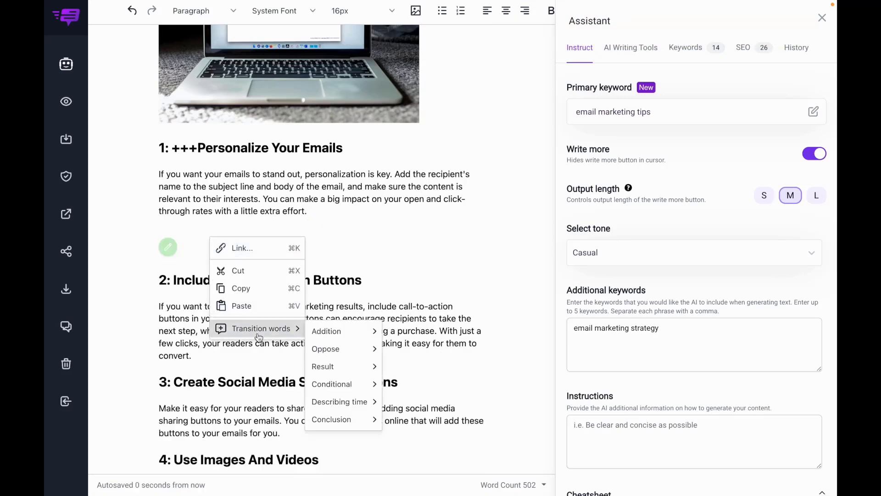
mouse_move(352, 339)
left_click(409, 334)
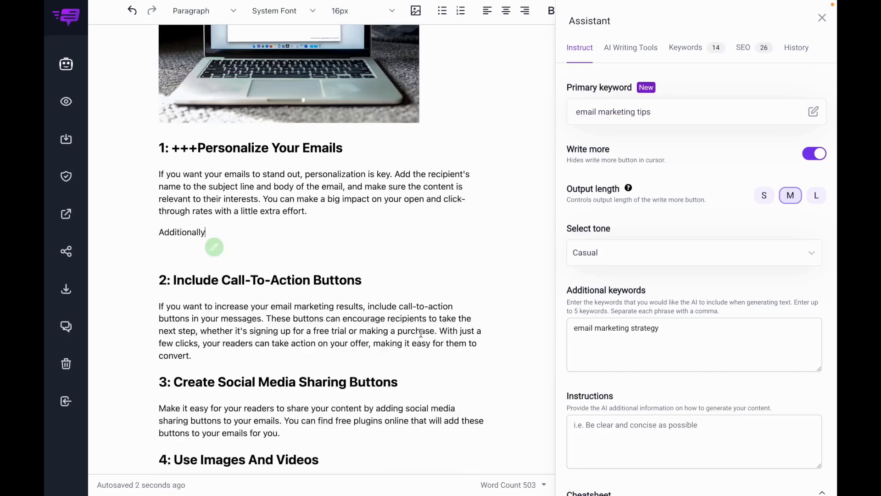
left_click(214, 249)
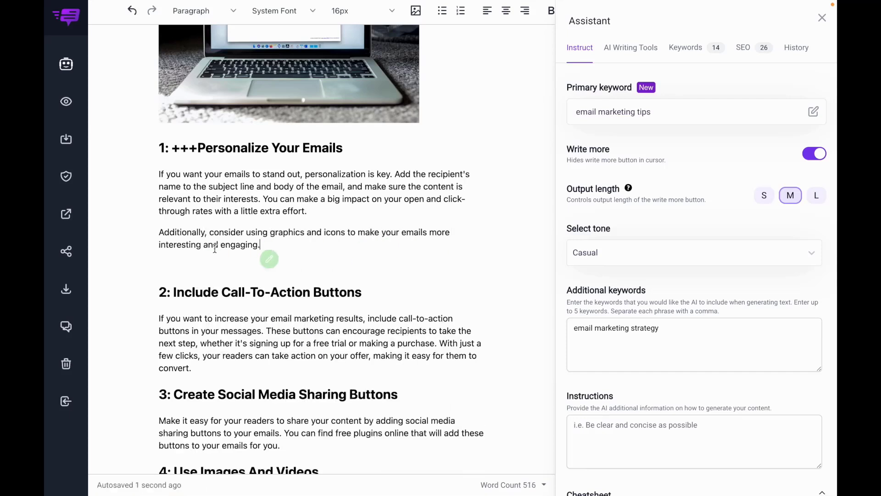
Set the output length to L and extend the "Additionally" paragraph with AI, removing the empty line below it
left_click(817, 195)
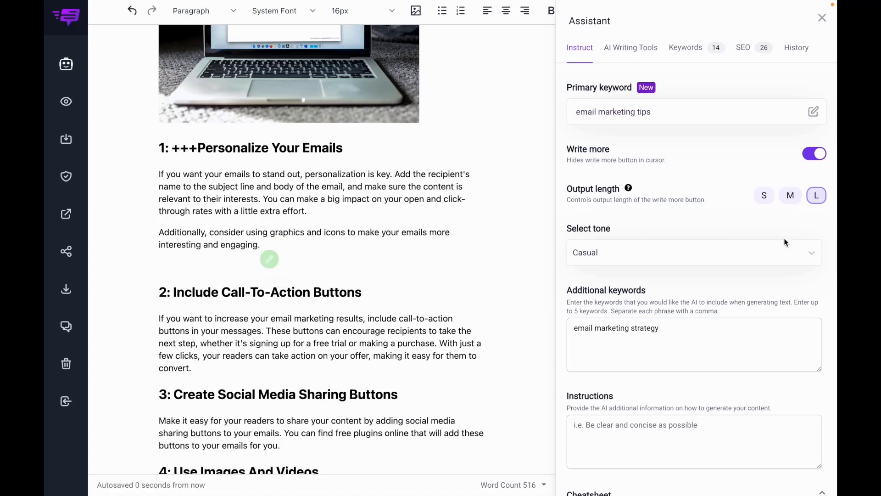
left_click(273, 259)
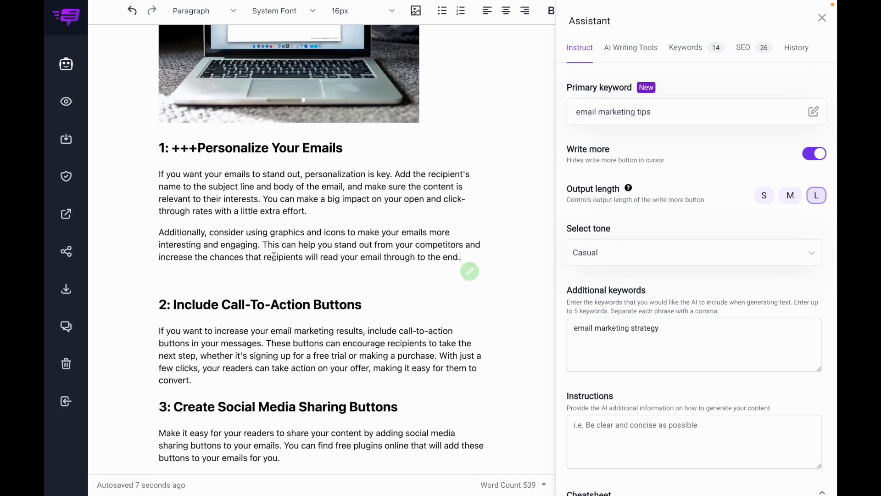
scroll(495, 233, "down", 1)
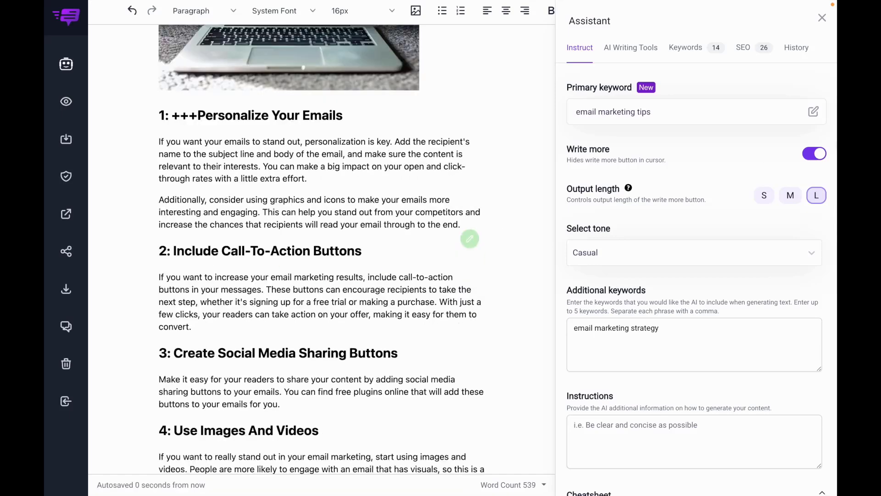
Turn off the Write more option and delete the "+++" from heading 1
left_click(810, 156)
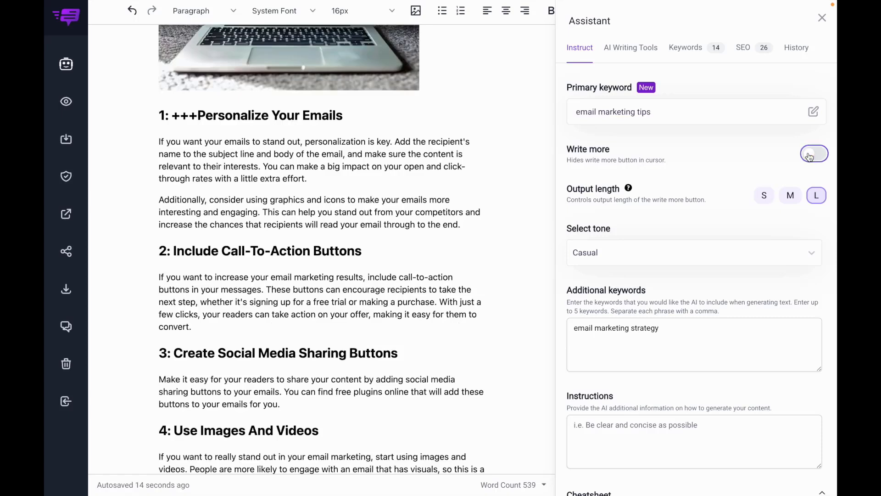
left_click(197, 115)
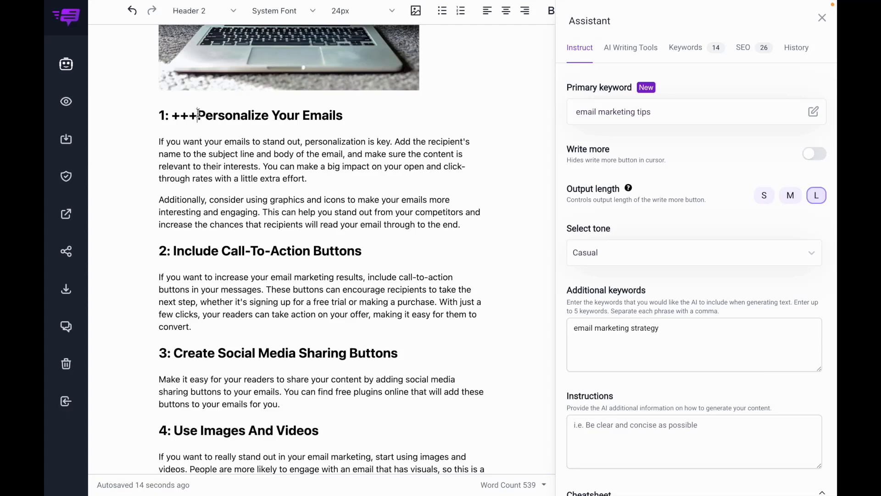
key("BackSpace")
key("BackSpace")
key("BackSpace")
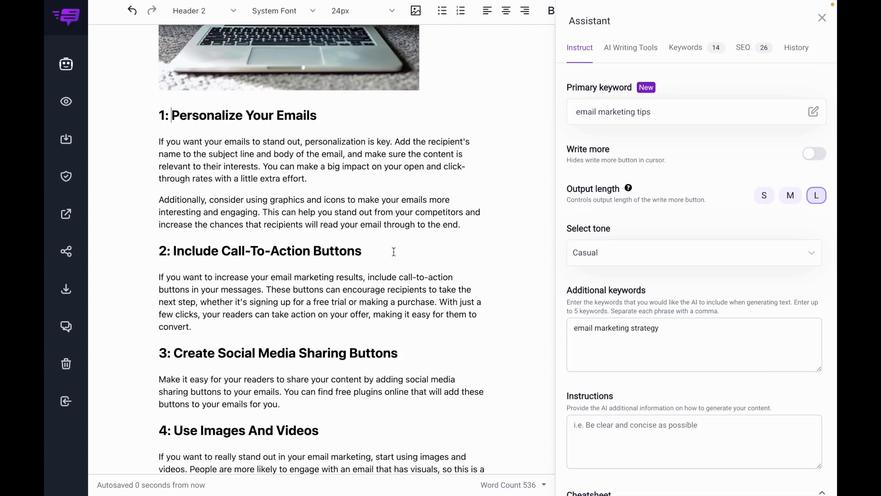
Add an empty line at the end of section 3 and switch the AI writing tool to Steps
scroll(394, 251, "down", 5)
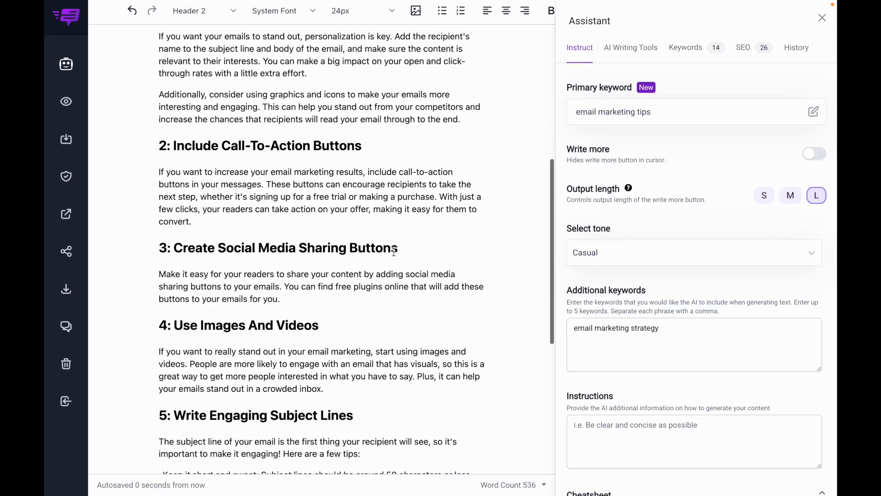
left_click(293, 220)
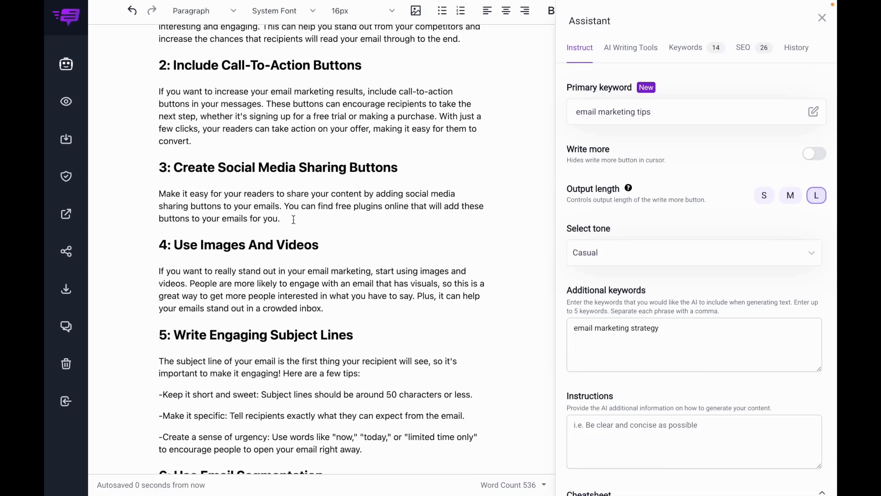
key("Return")
left_click(635, 51)
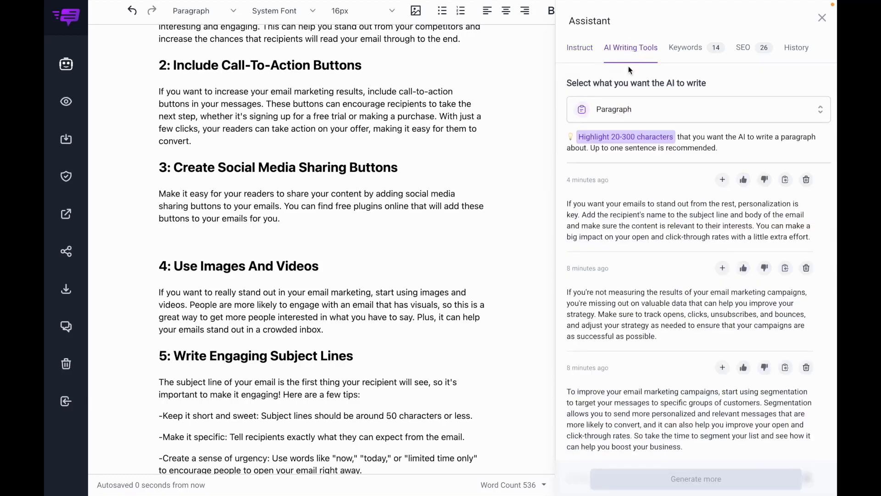
left_click(626, 115)
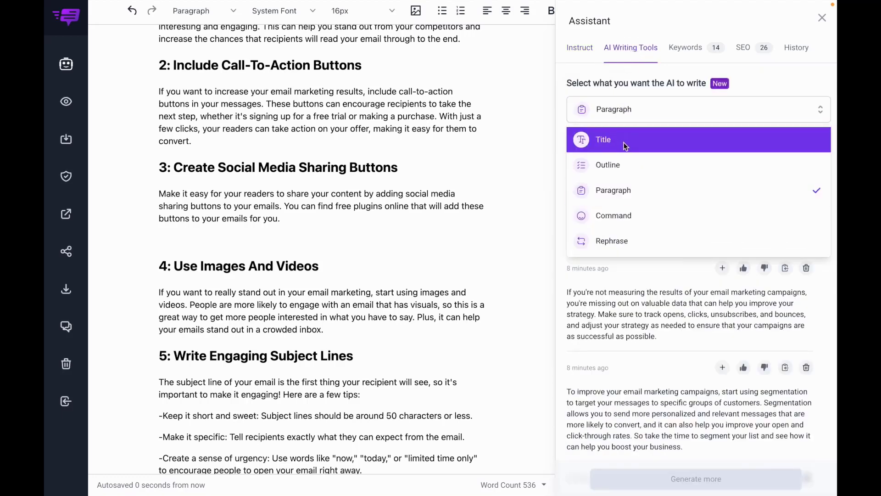
scroll(625, 196, "down", 1)
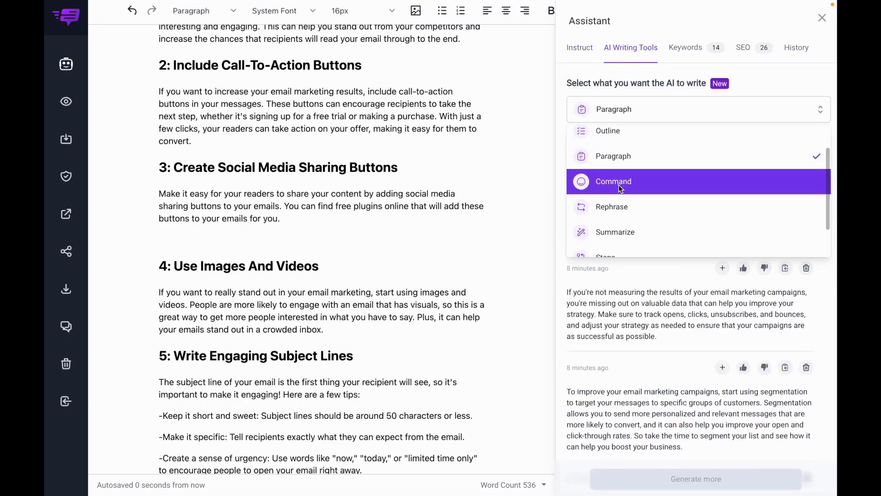
scroll(645, 186, "down", 1)
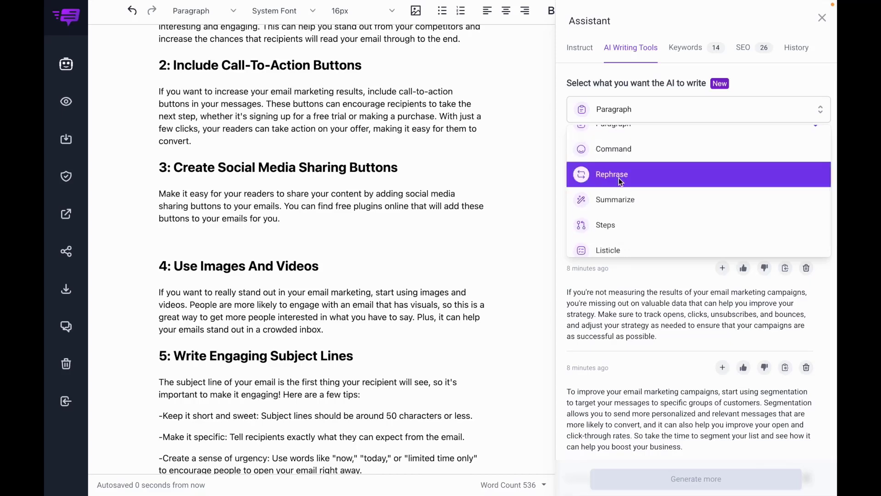
scroll(626, 200, "down", 1)
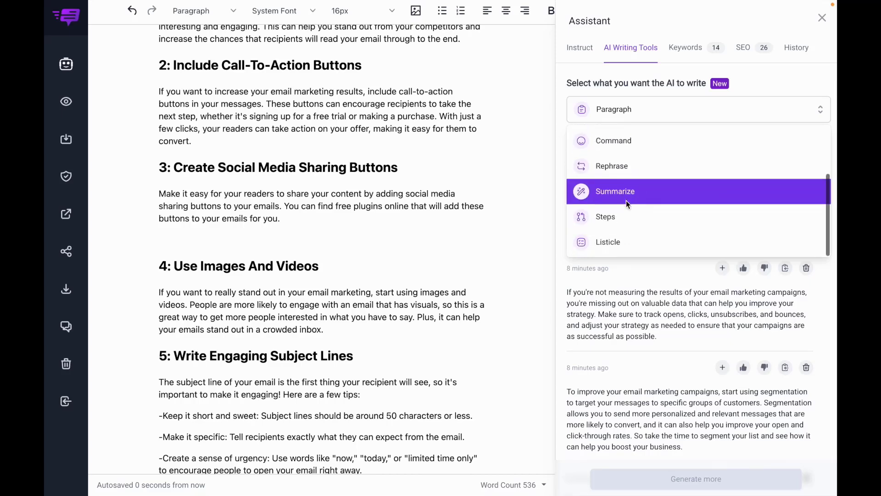
left_click(607, 221)
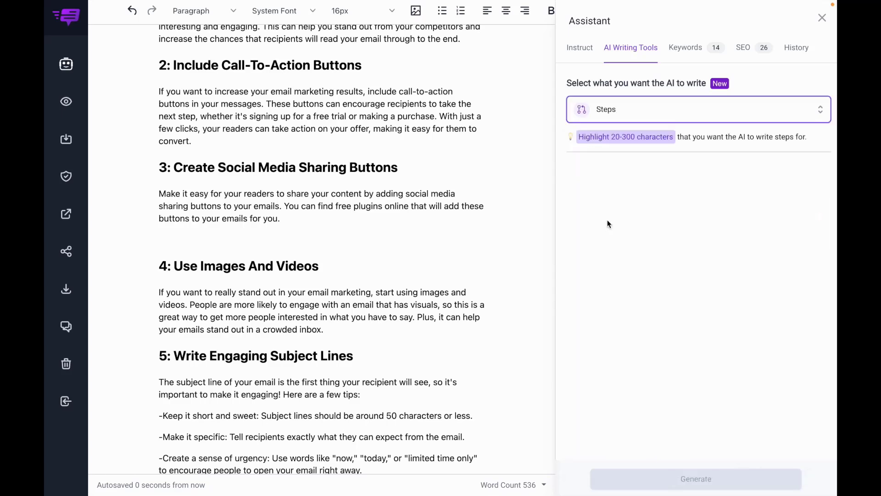
Generate AI steps for "Create Social Media Sharing Buttons" and insert them below the section 3 paragraph
left_click_drag(175, 167, 406, 169)
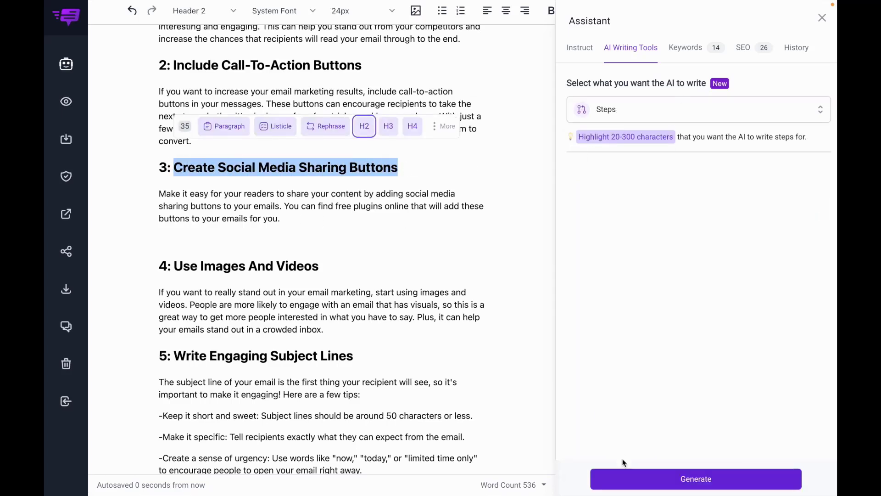
left_click(624, 479)
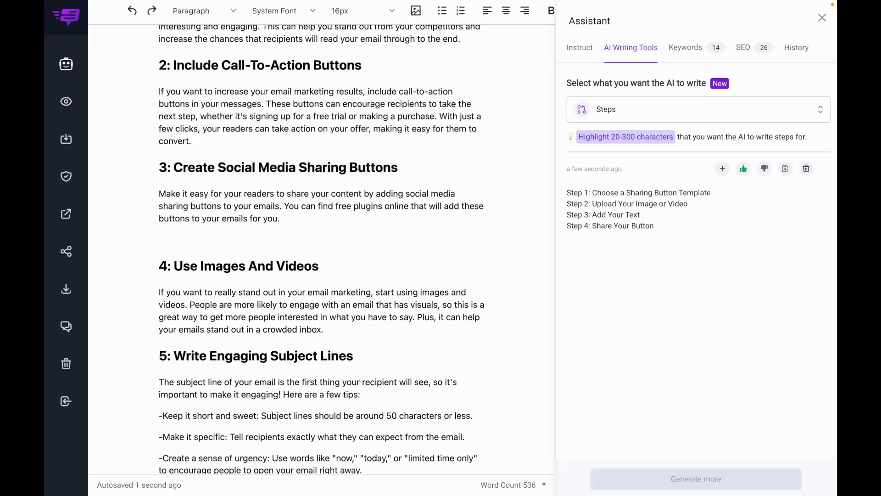
key("Return")
left_click(723, 169)
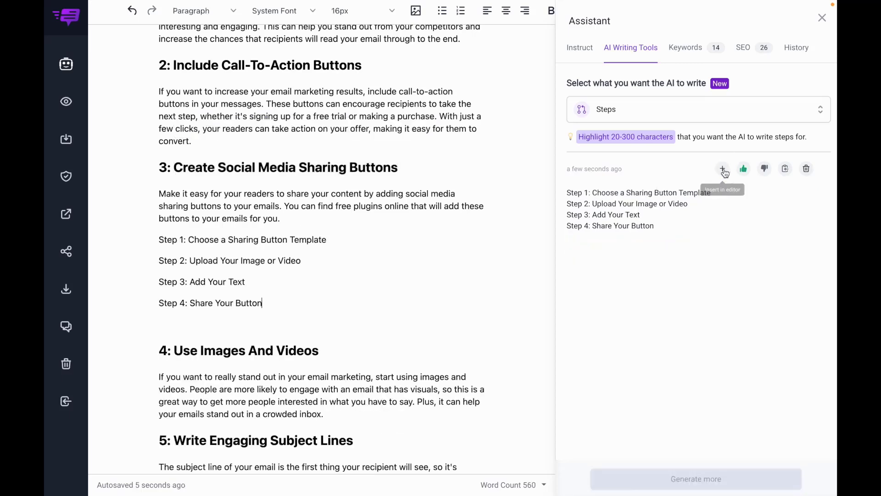
Review the SEO score, the SEO Analyzer checks and the featured image area for the post
scroll(341, 326, "down", 1)
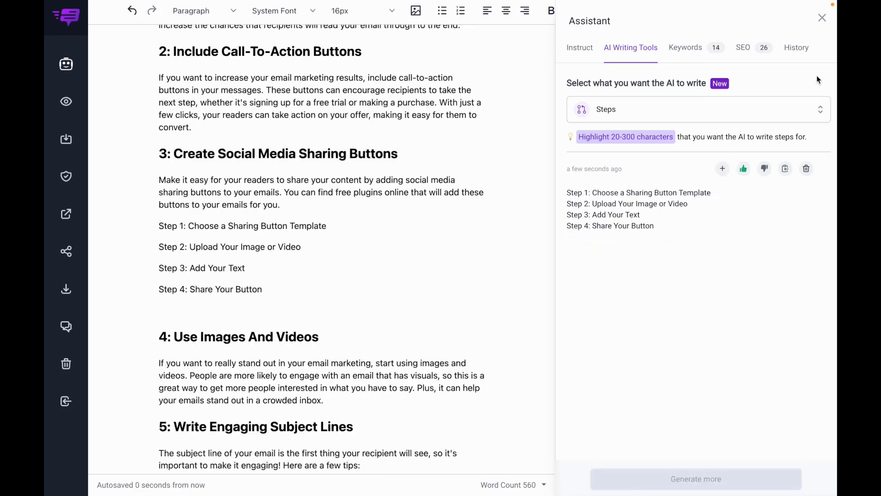
left_click(750, 47)
scroll(678, 277, "down", 3)
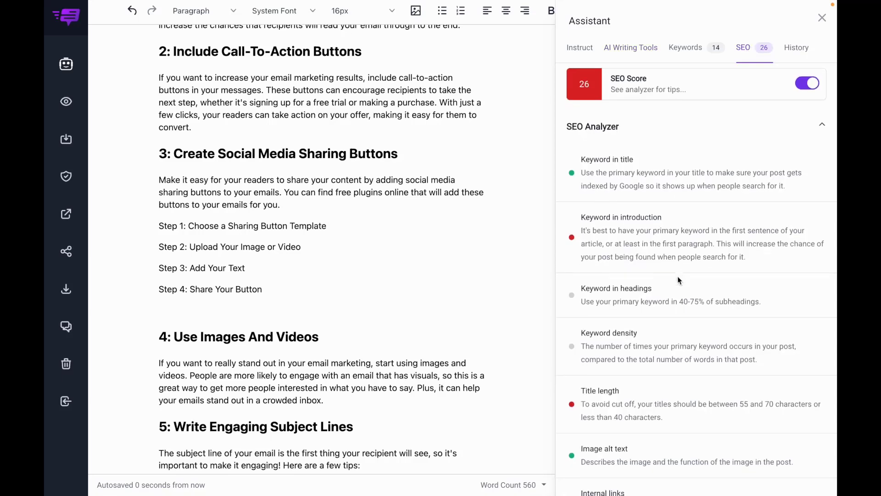
scroll(678, 277, "down", 8)
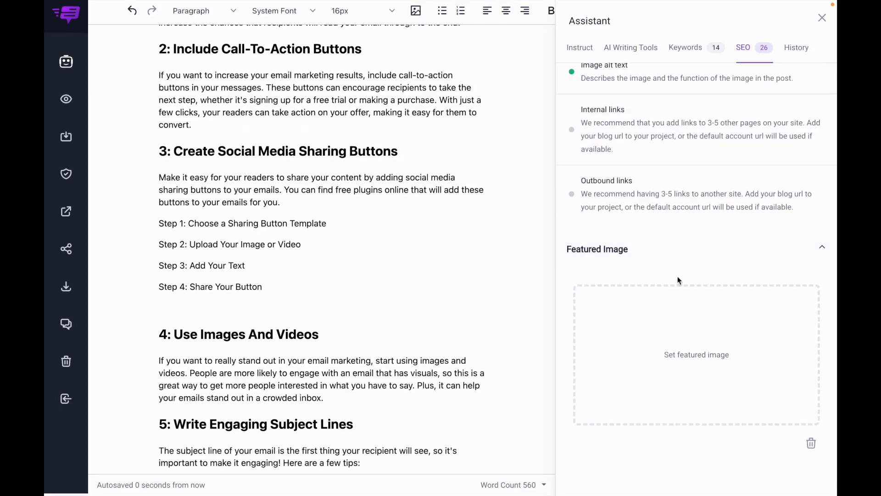
scroll(680, 281, "up", 3)
scroll(680, 280, "up", 4)
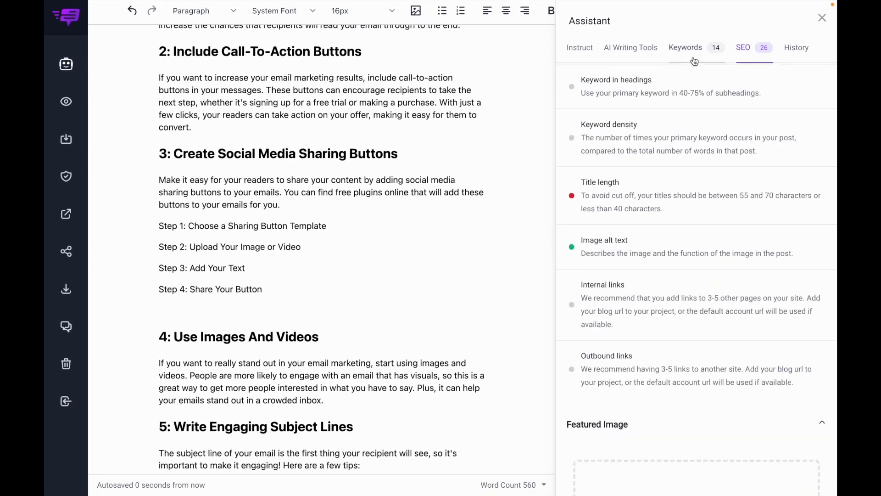
Insert the top question "What are the best tips for email marketing success?" as a heading above the laptop image, with an empty line below it
left_click(685, 47)
scroll(670, 212, "down", 1)
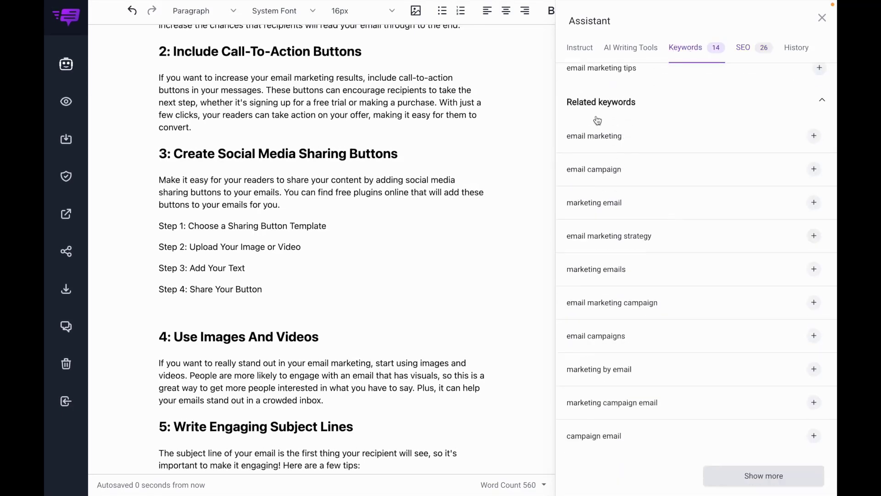
scroll(622, 274, "down", 4)
scroll(623, 275, "down", 5)
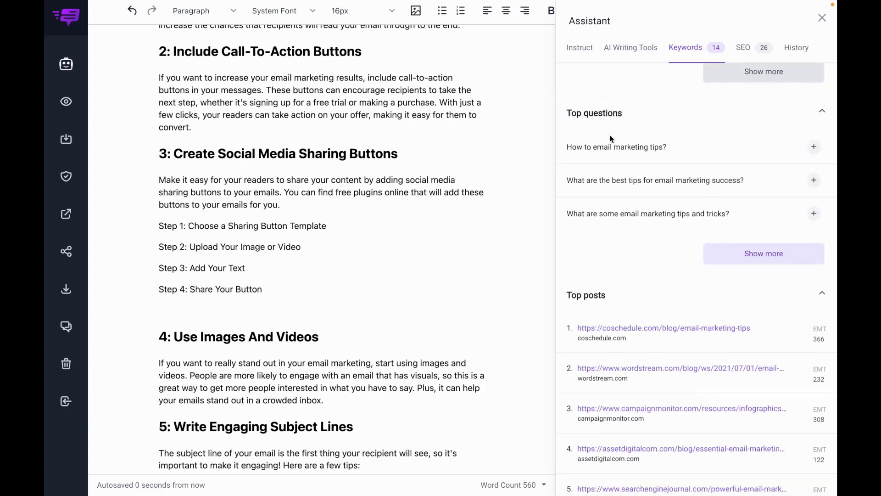
scroll(454, 207, "up", 15)
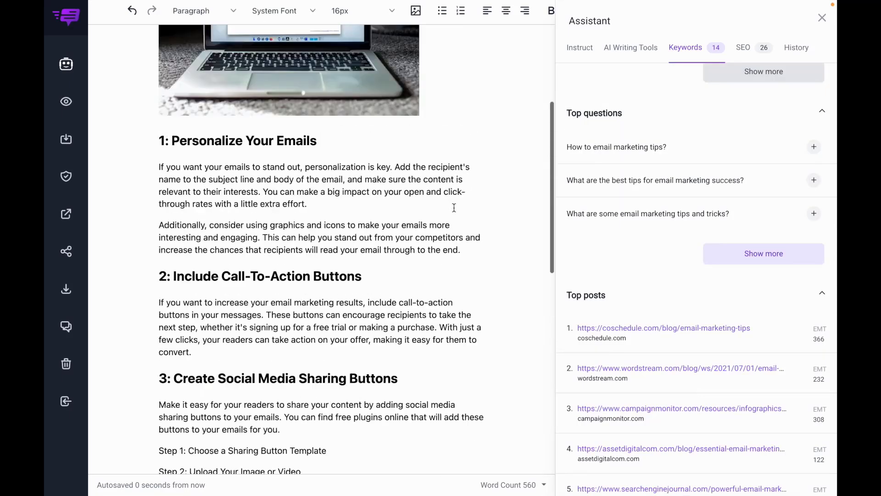
left_click(256, 133)
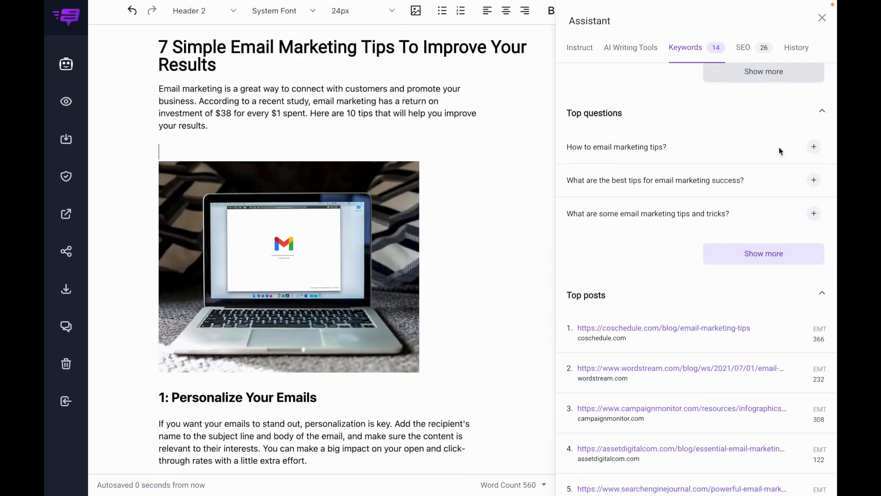
left_click(814, 180)
key("Return")
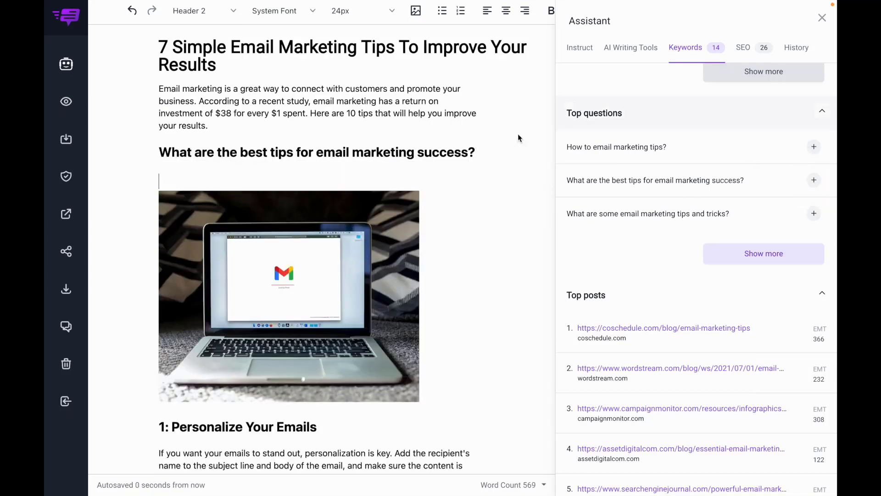
Switch the AI writing tool to Paragraph and generate a paragraph for the "What are the best tips for email marketing success?" heading
left_click(629, 48)
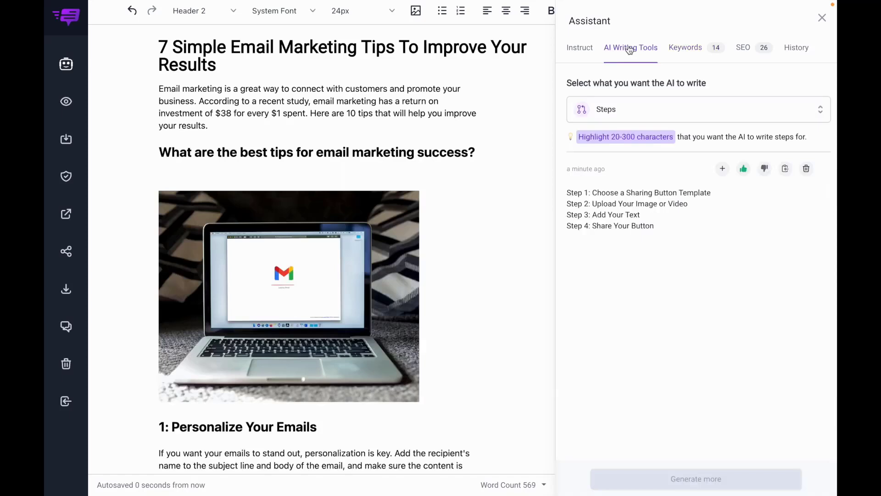
left_click(630, 111)
left_click(601, 142)
left_click(416, 157)
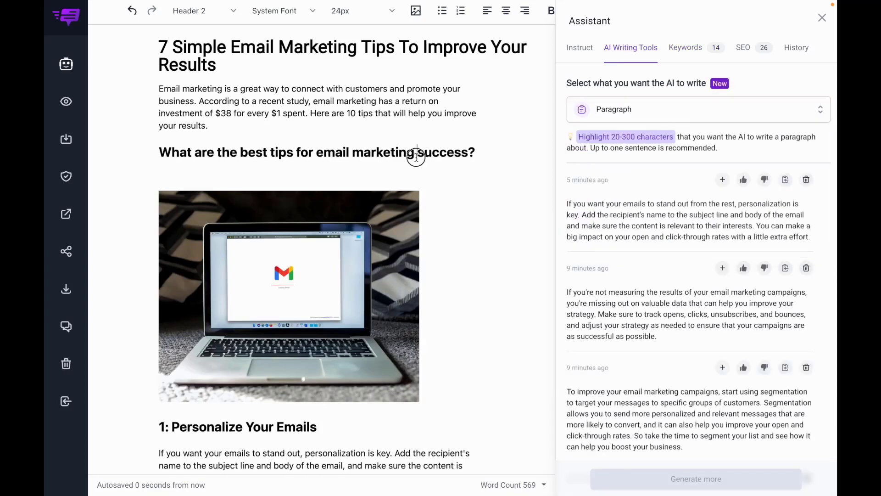
triple_click(417, 157)
left_click(663, 479)
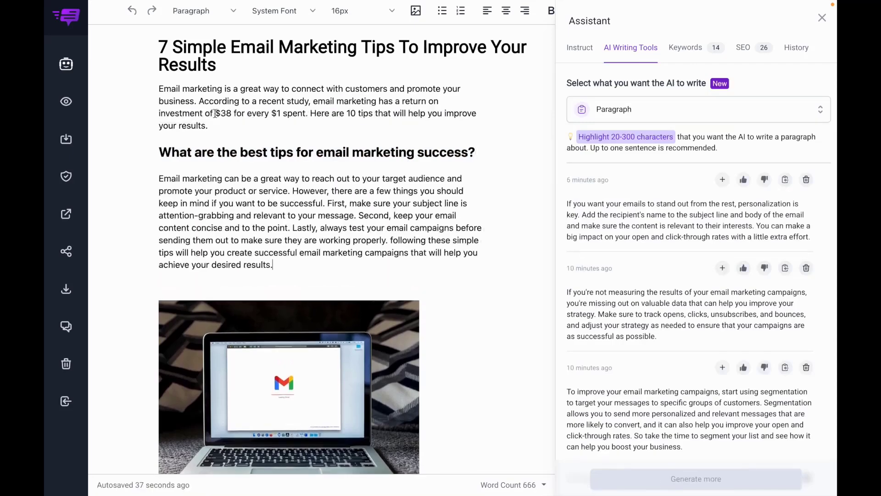
Review the whole post, the SEO Analyzer's keyword, title and link recommendations, and the Assistant's instruction settings
scroll(466, 265, "down", 7)
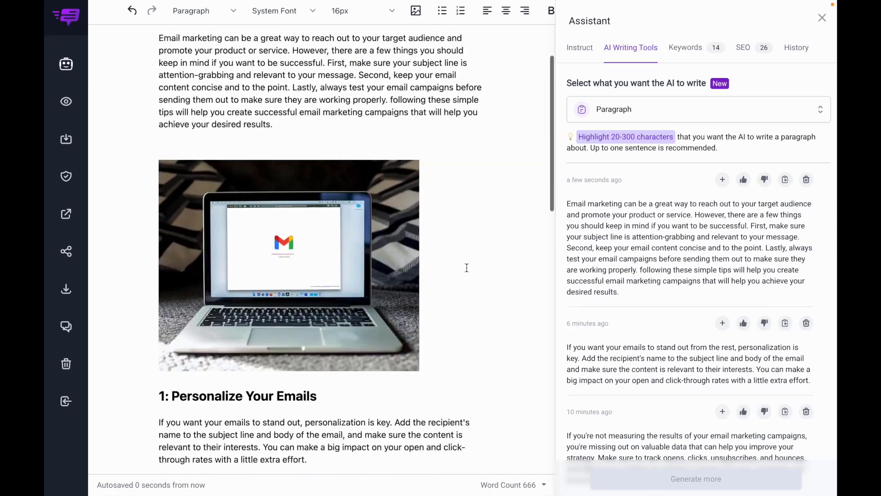
scroll(466, 265, "down", 15)
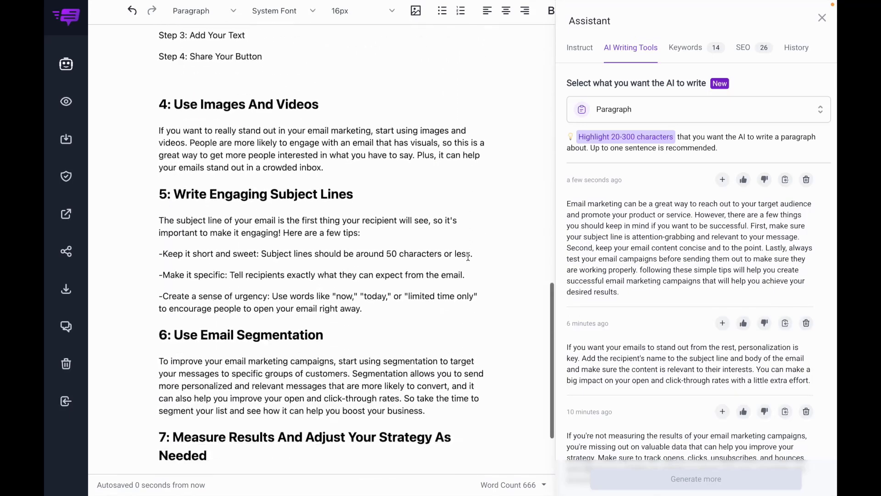
scroll(413, 160, "up", 2)
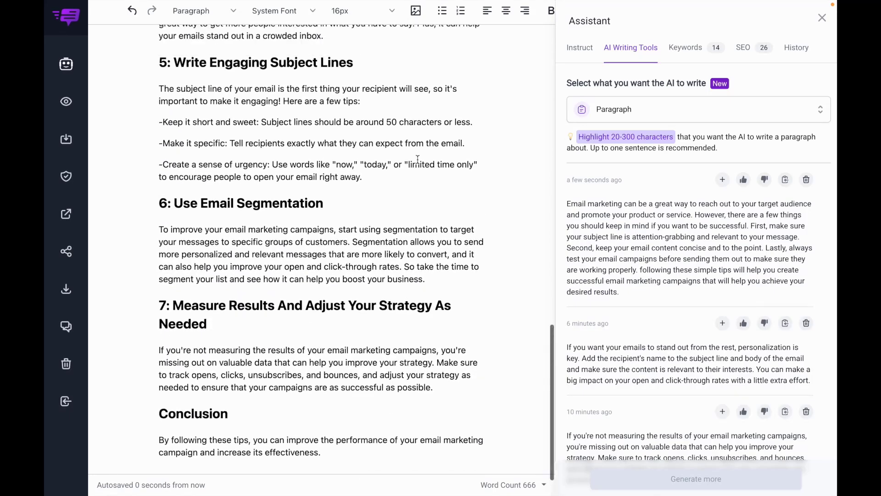
scroll(418, 159, "up", 2)
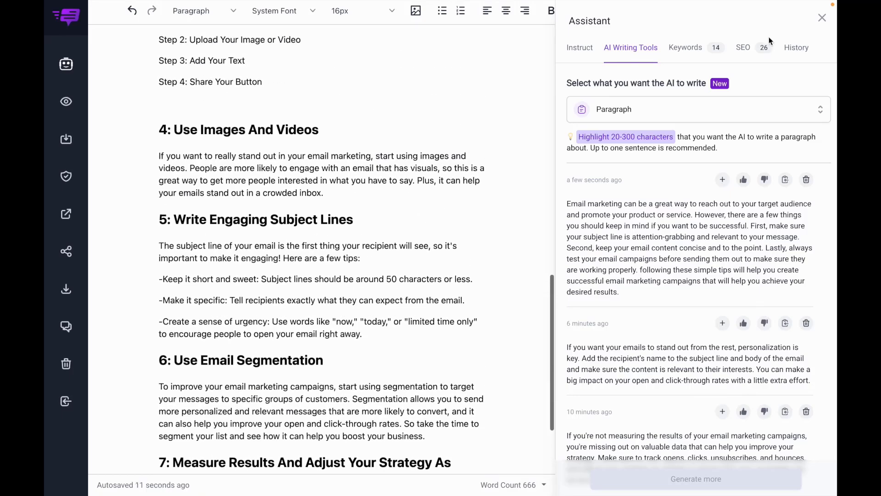
left_click(747, 51)
scroll(699, 290, "down", 2)
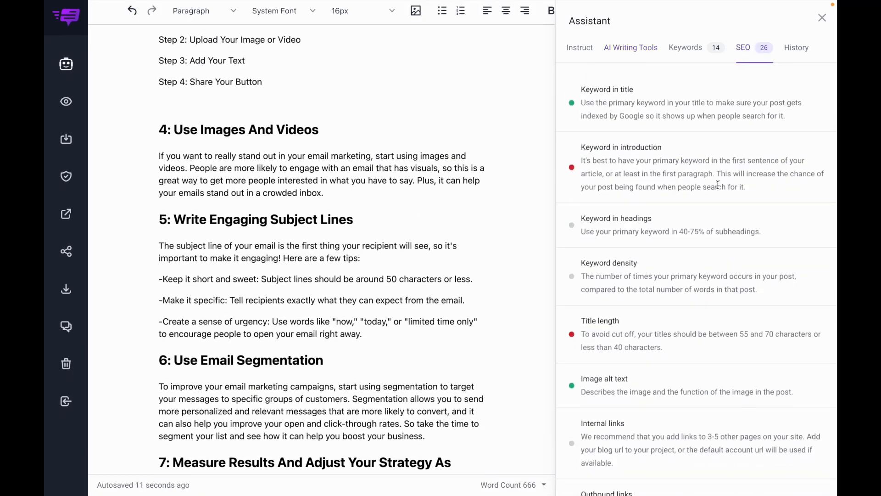
scroll(698, 290, "down", 2)
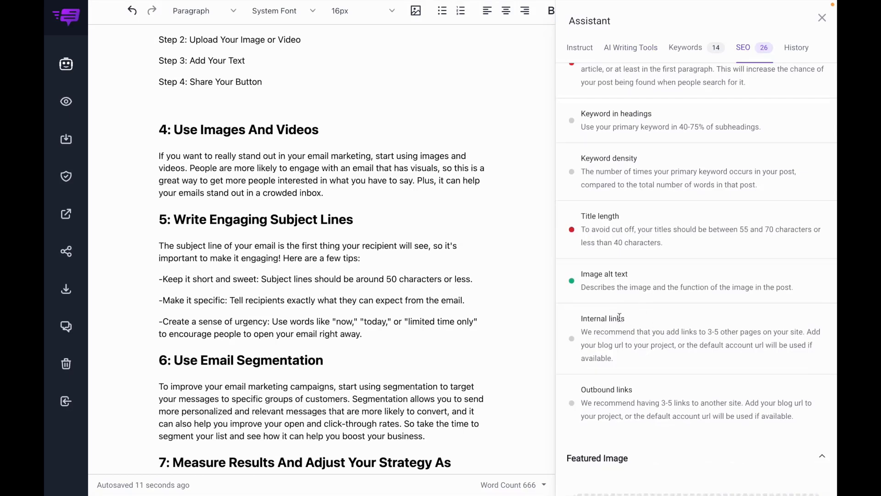
scroll(485, 226, "up", 15)
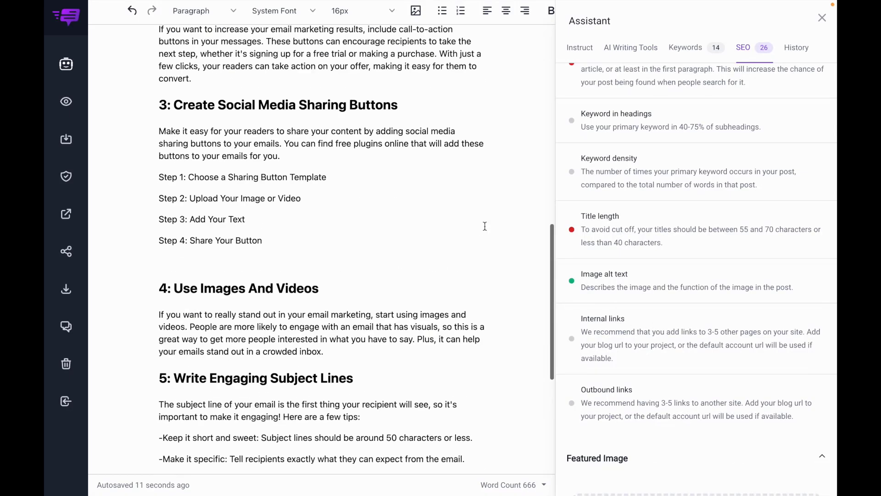
left_click(577, 57)
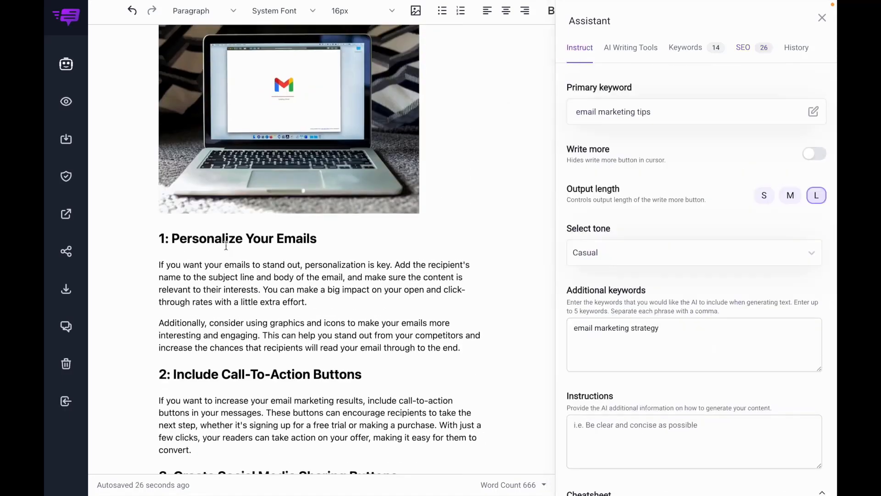
Check the introduction paragraph below the title for plagiarism with the Plagiarism checker
left_click(65, 180)
scroll(371, 338, "up", 7)
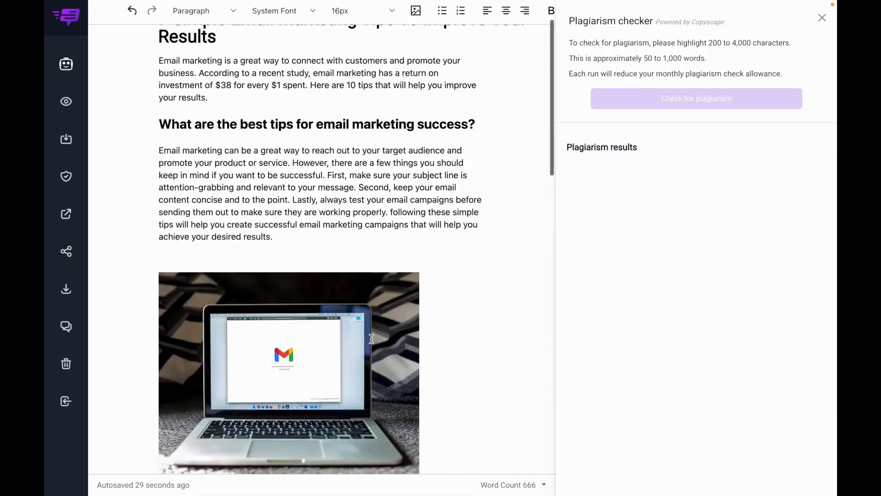
left_click(157, 120)
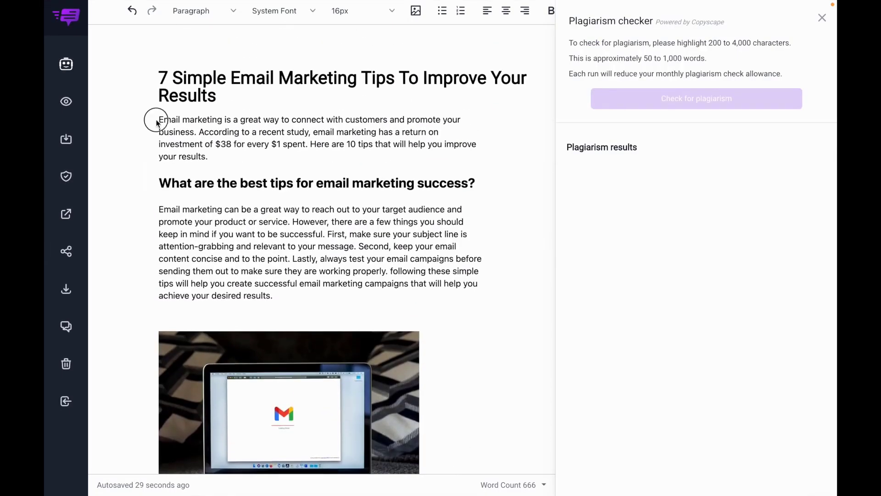
left_click(208, 156, "shift")
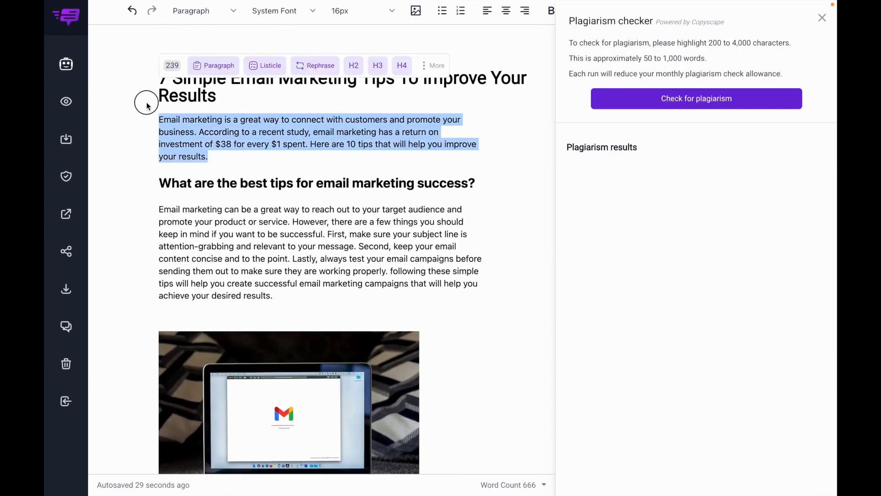
left_click(695, 103)
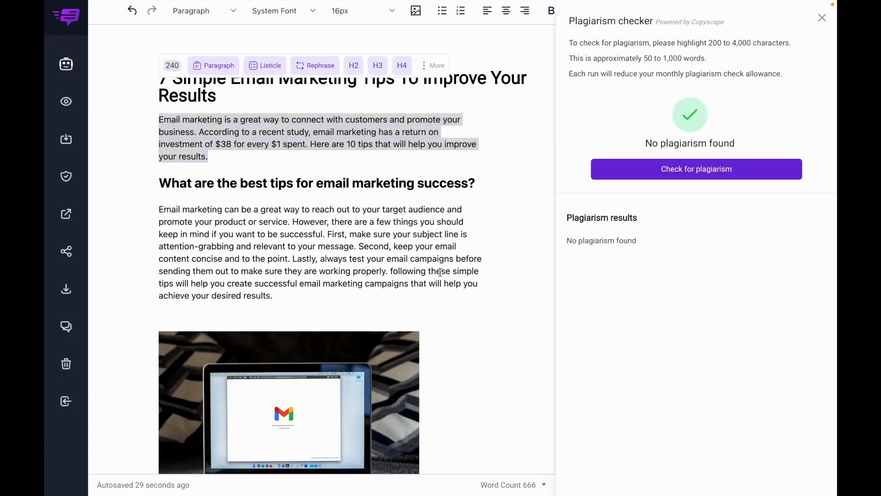
left_click(493, 232)
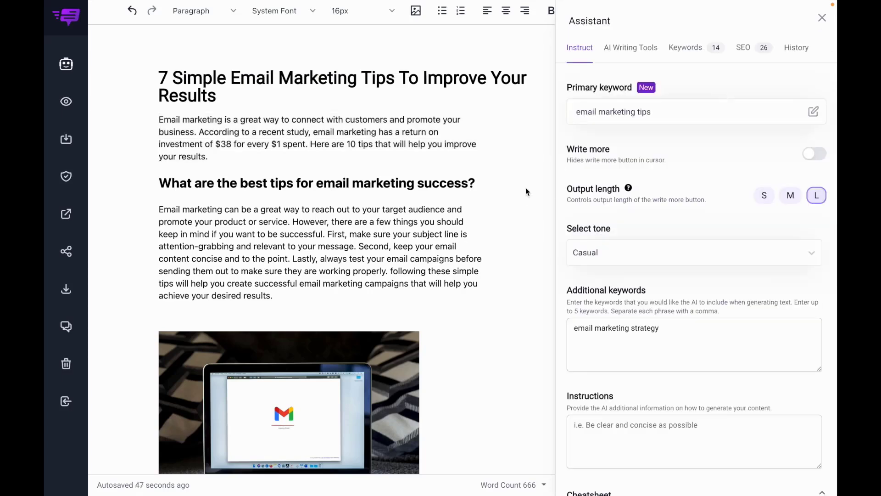
Make the post public to create a share link and close the sharing dialog
left_click(67, 255)
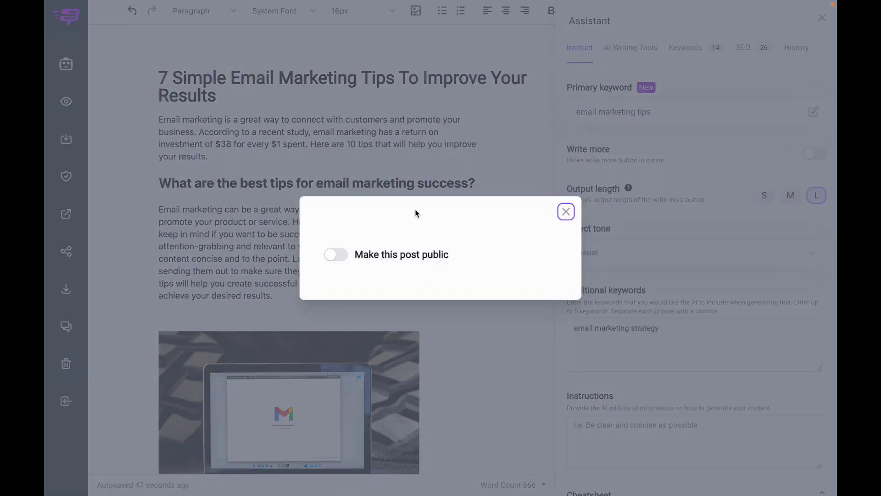
left_click(343, 260)
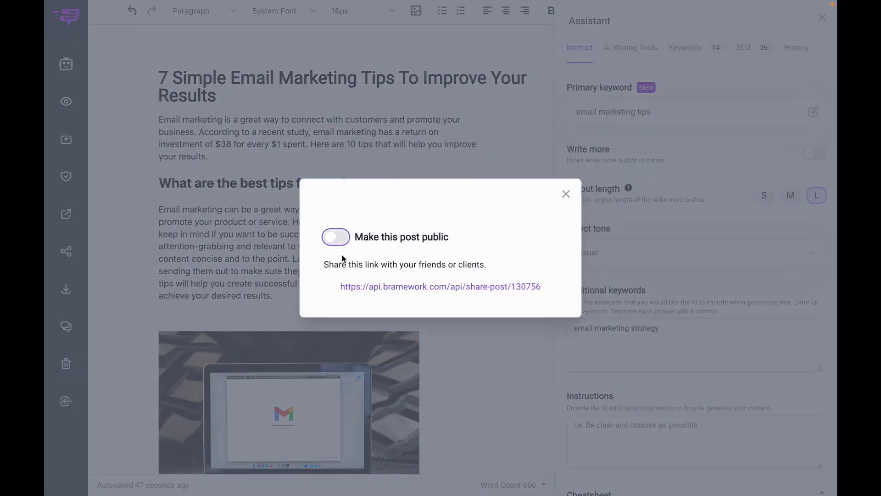
left_click(566, 194)
View the available download formats for the post, then open the website selection dialog for publishing it
left_click(67, 290)
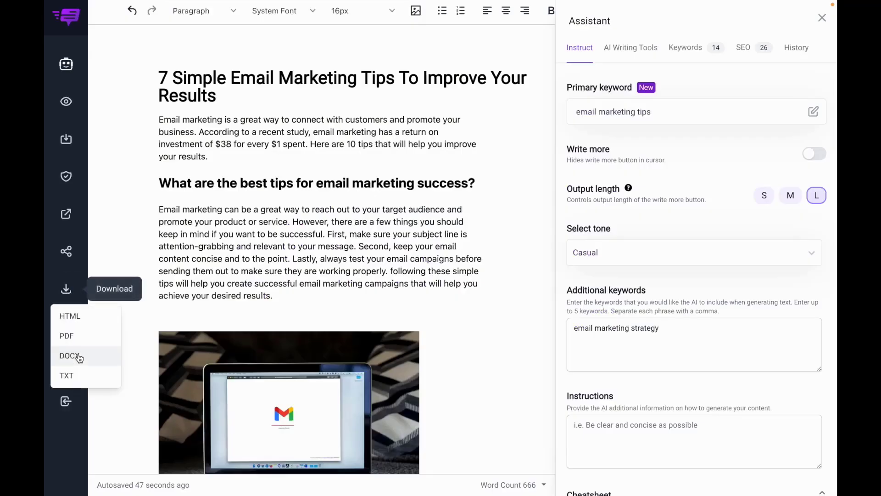
left_click(68, 291)
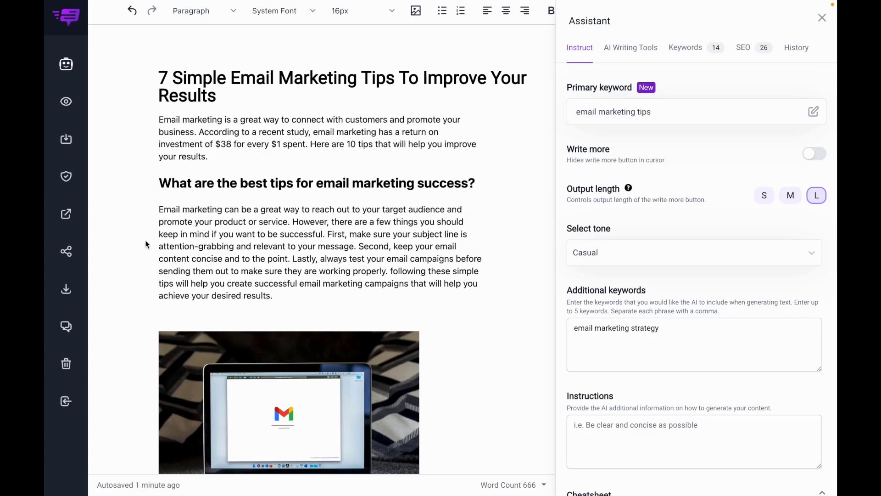
left_click(67, 214)
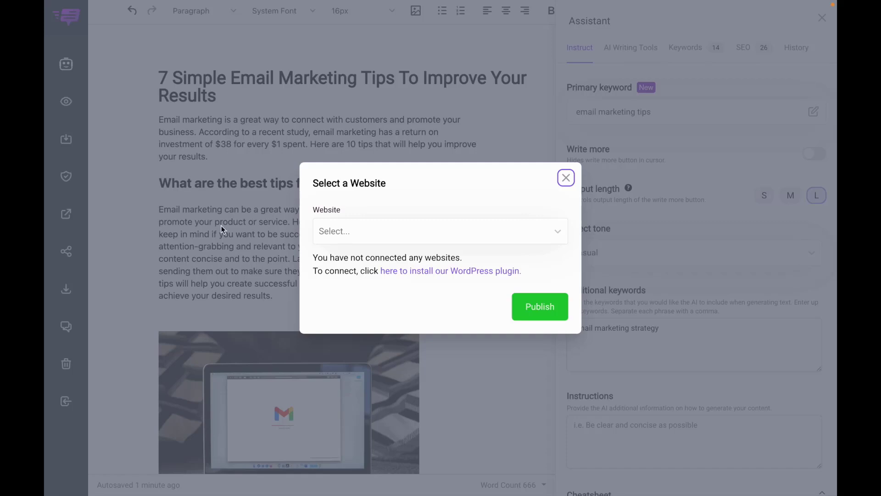